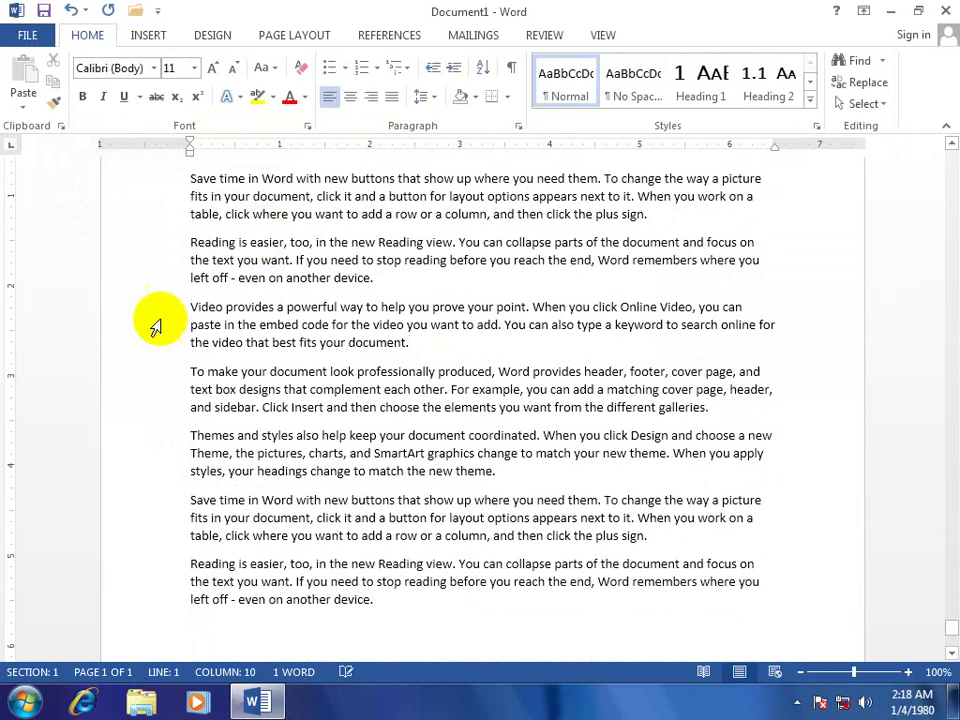
# - Print one copy of the whole document on the Epistemics Degree printer with the default settings
pyautogui.click(28, 34)
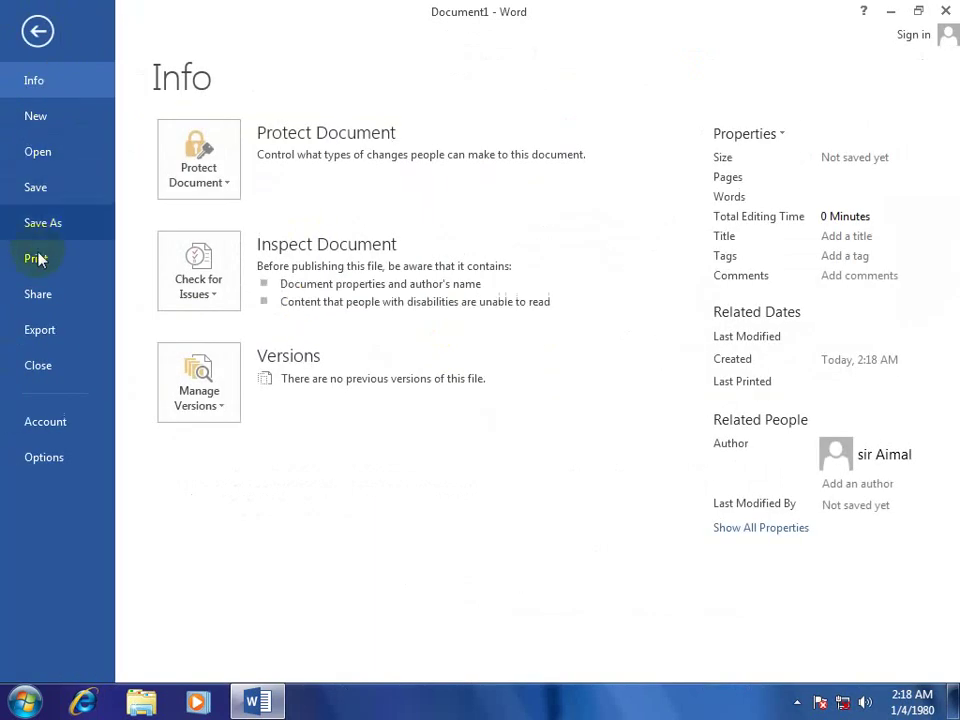
pyautogui.click(36, 262)
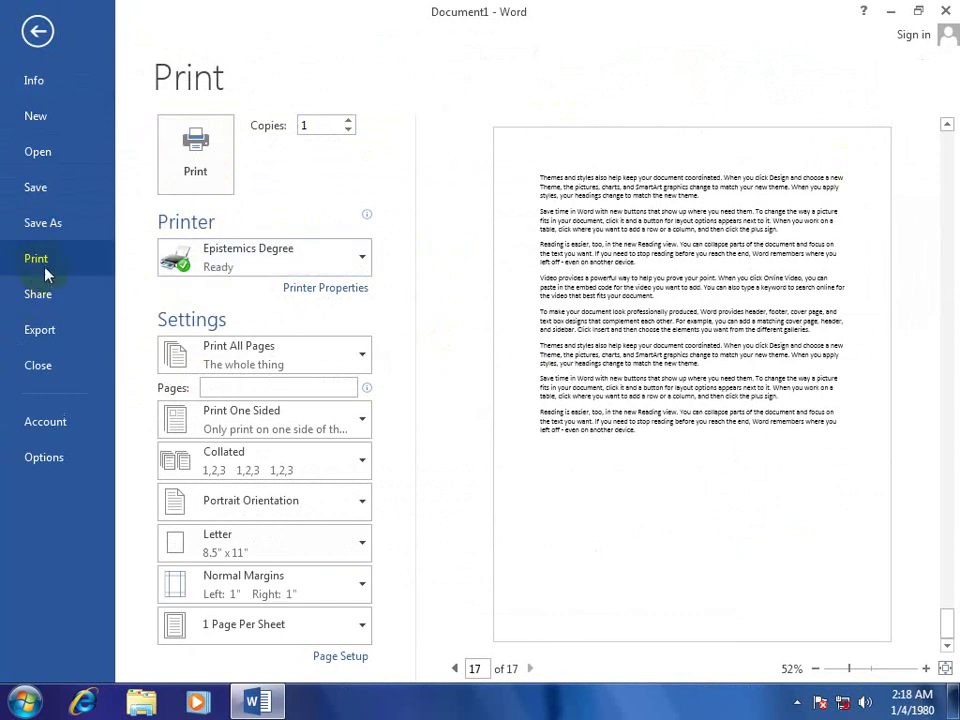
pyautogui.click(214, 152)
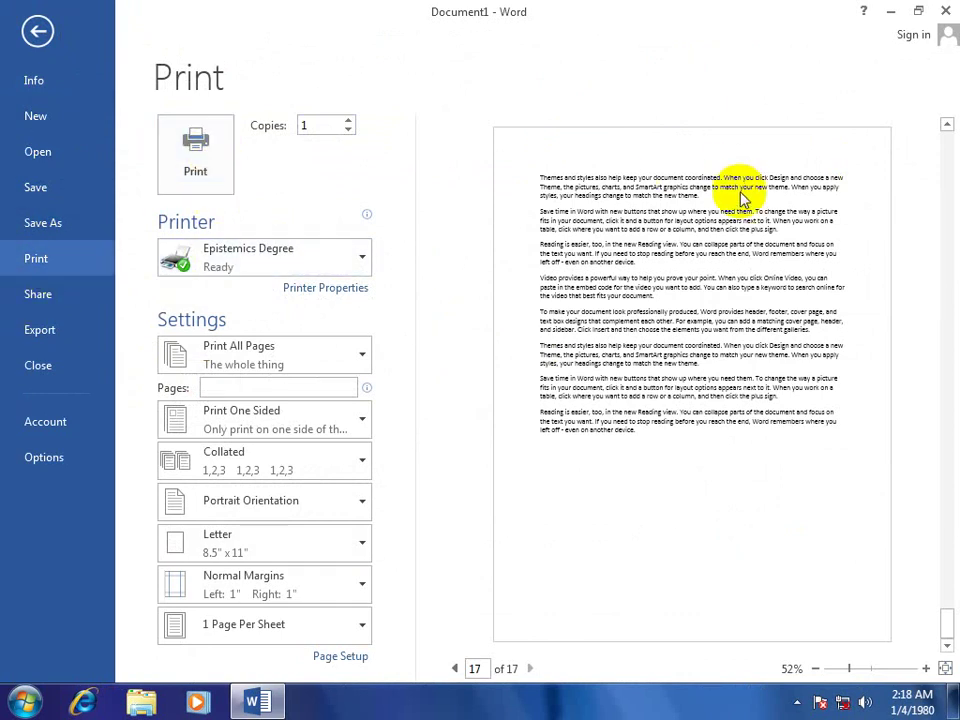
pyautogui.click(190, 175)
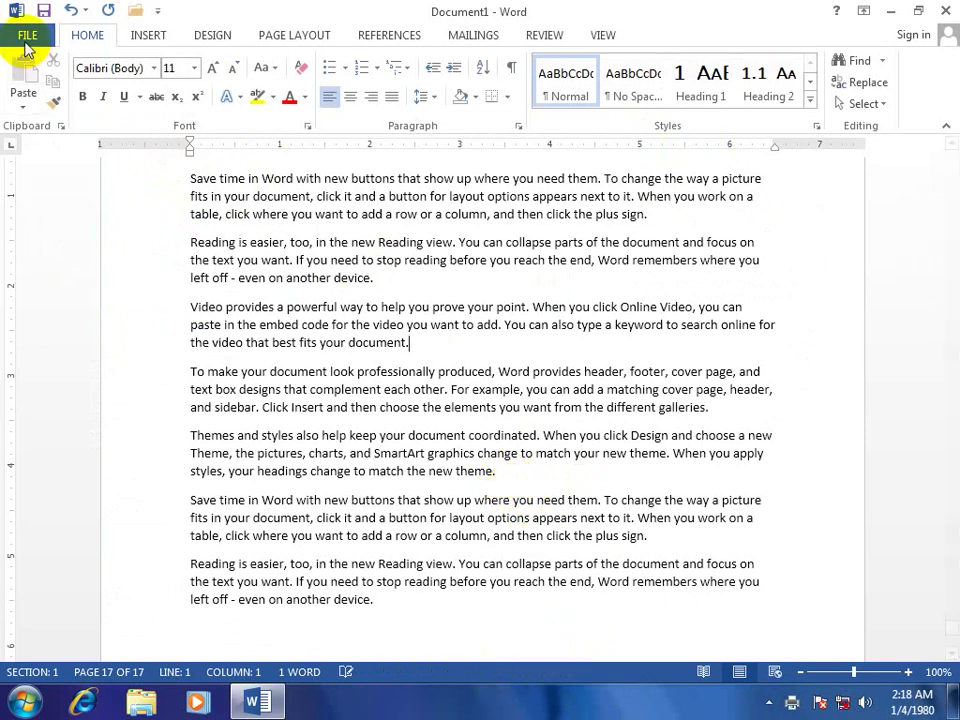
# - Return to the print settings and choose Microsoft XPS Document Writer as the printer
pyautogui.click(27, 34)
pyautogui.click(40, 268)
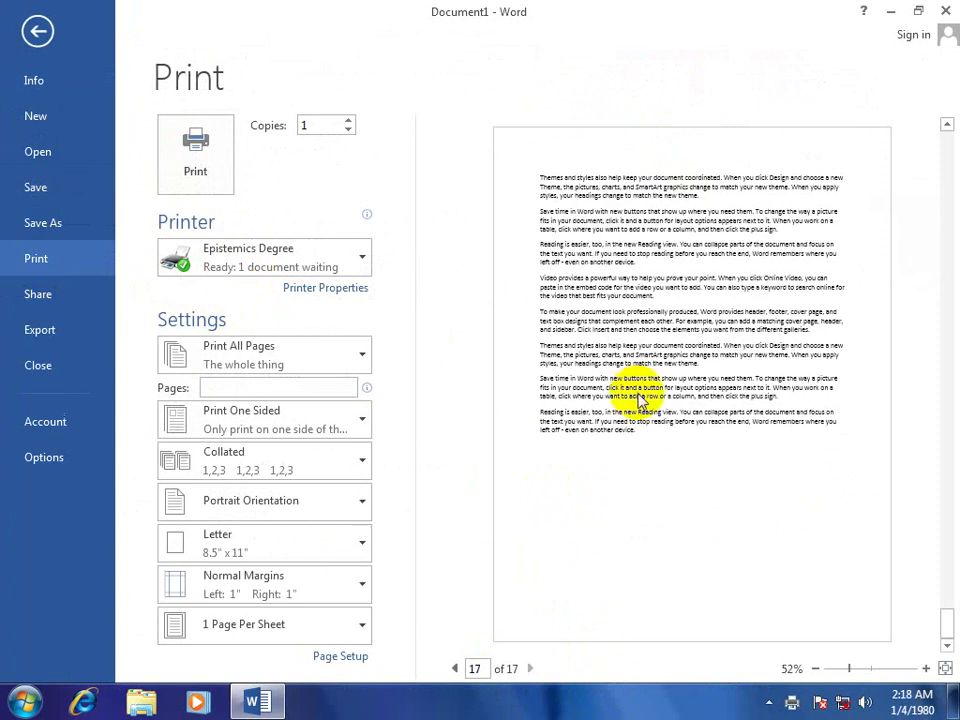
pyautogui.click(246, 270)
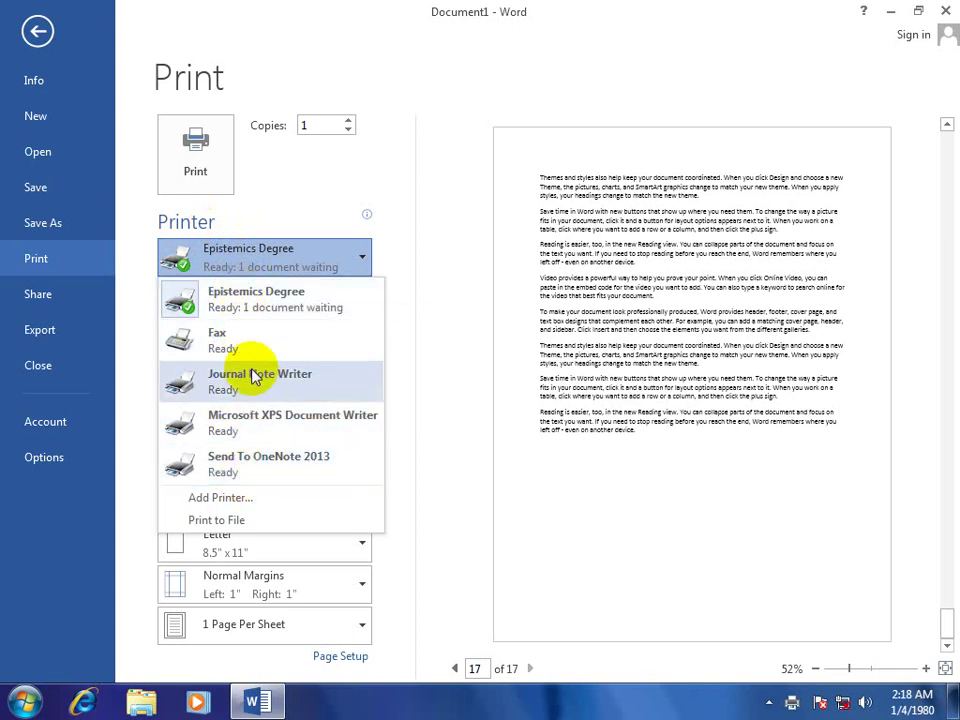
pyautogui.click(267, 427)
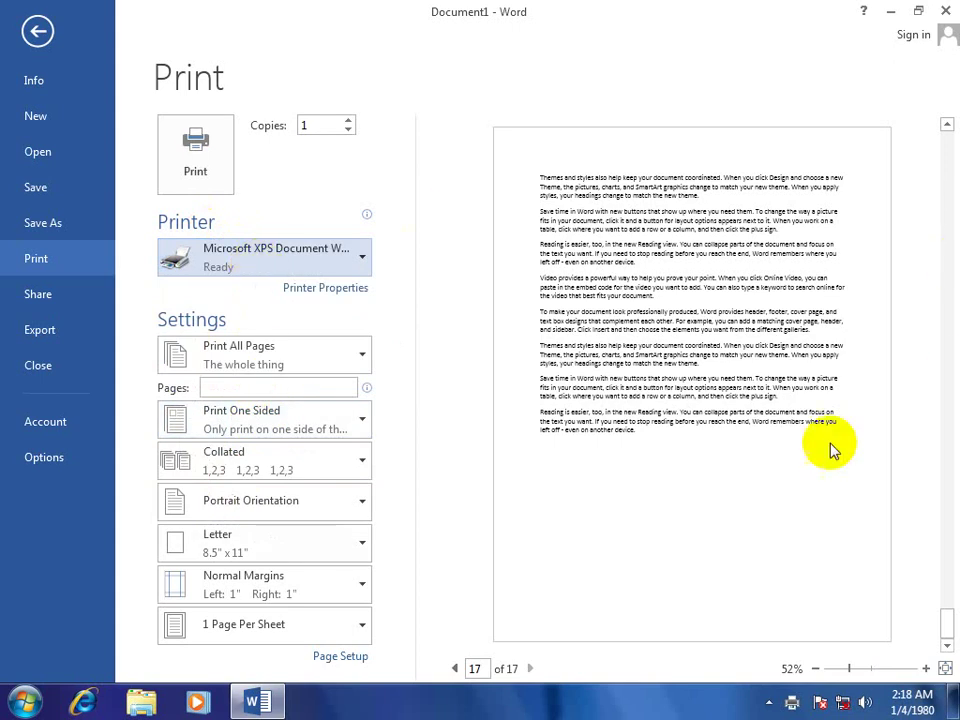
# - In the XPS printer's properties, try Landscape before restoring Portrait orientation, and enable automatic opening of XPS documents in the XPS viewer
pyautogui.click(307, 290)
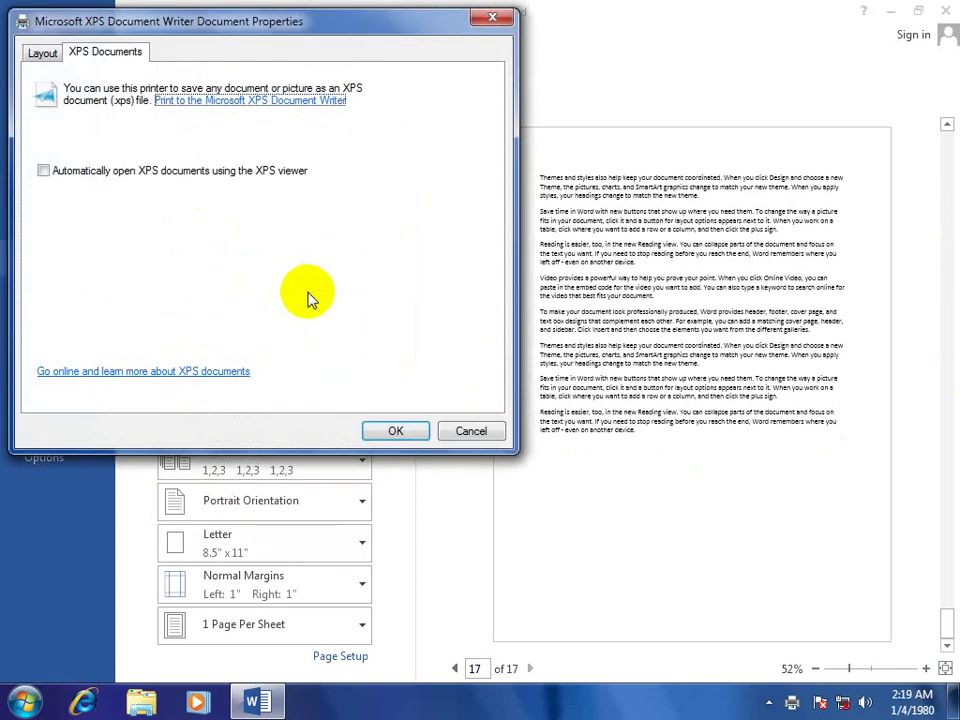
pyautogui.click(41, 55)
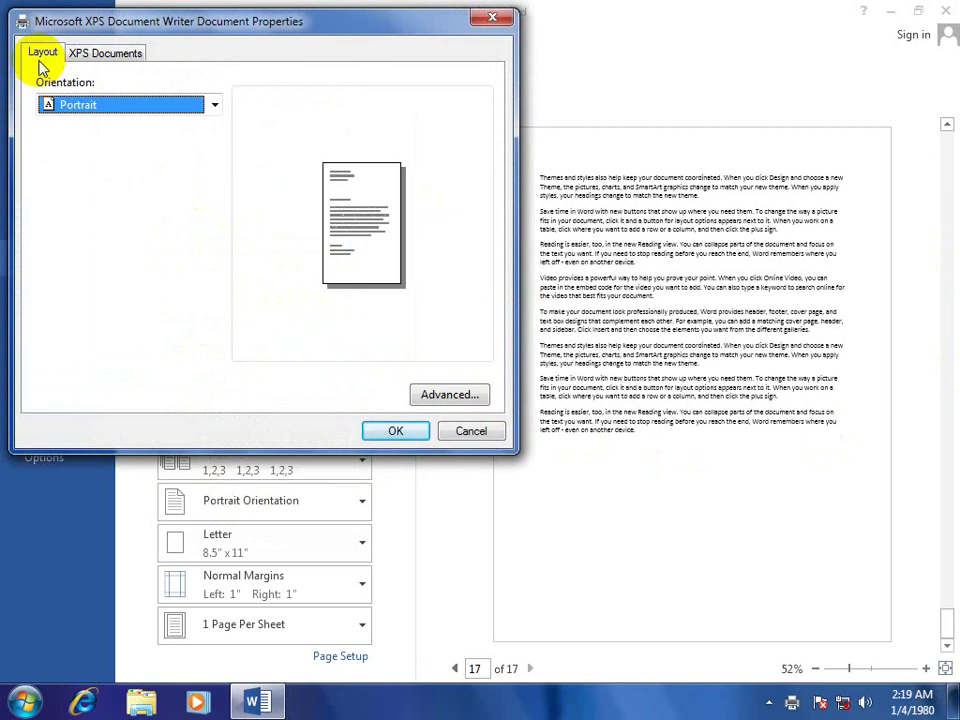
pyautogui.click(85, 106)
pyautogui.click(90, 127)
pyautogui.click(72, 104)
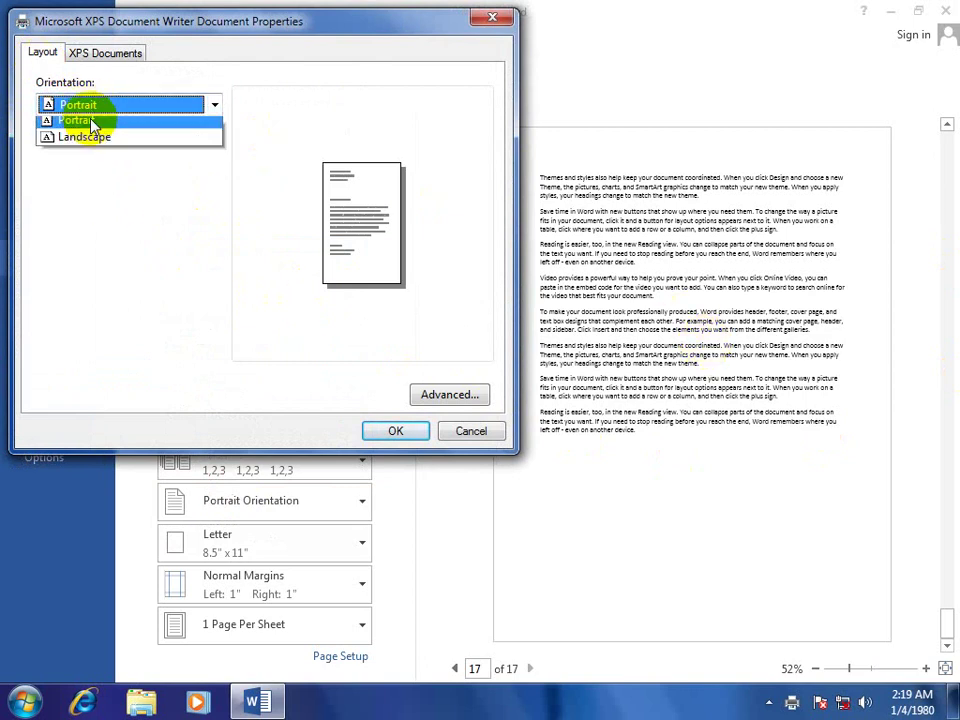
pyautogui.click(90, 144)
pyautogui.click(72, 104)
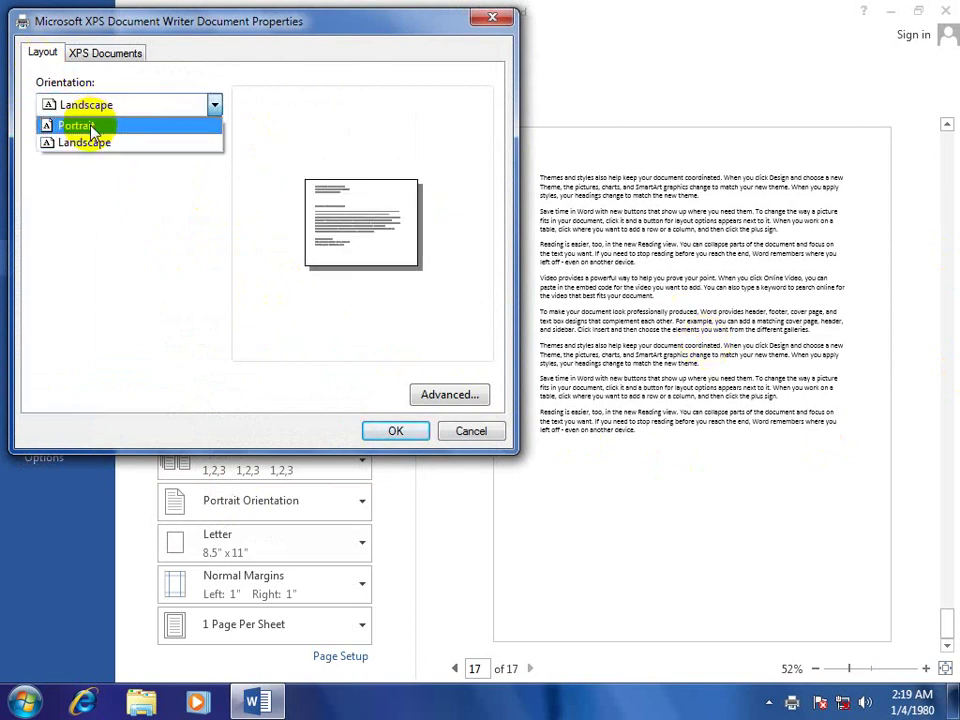
pyautogui.click(90, 121)
pyautogui.click(118, 52)
pyautogui.click(103, 178)
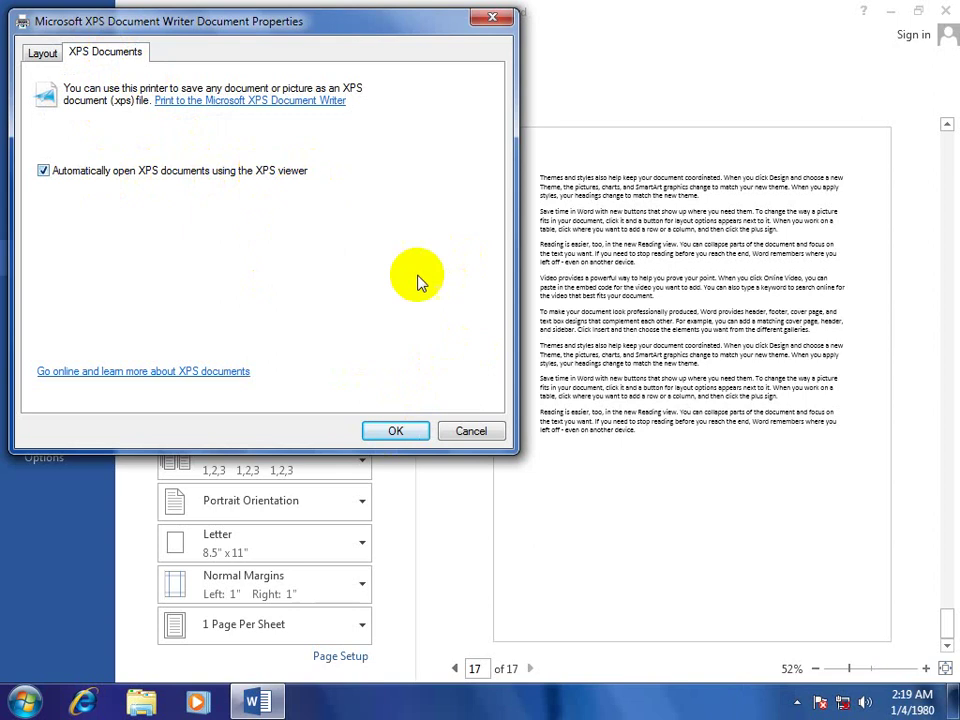
pyautogui.click(396, 430)
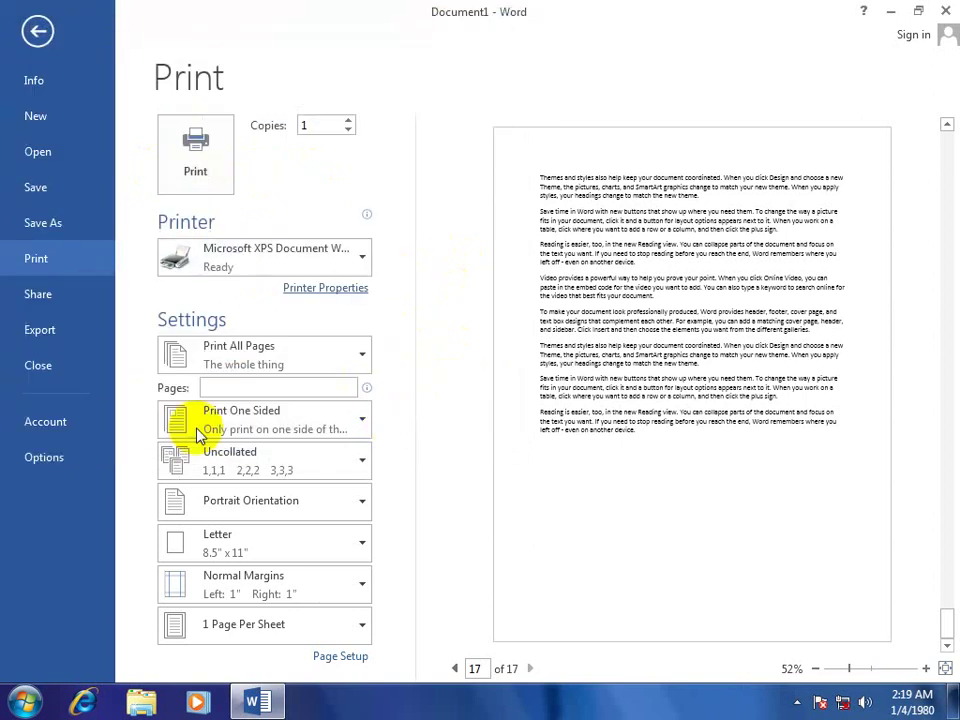
# - Set the print range to Print All Pages
pyautogui.click(283, 366)
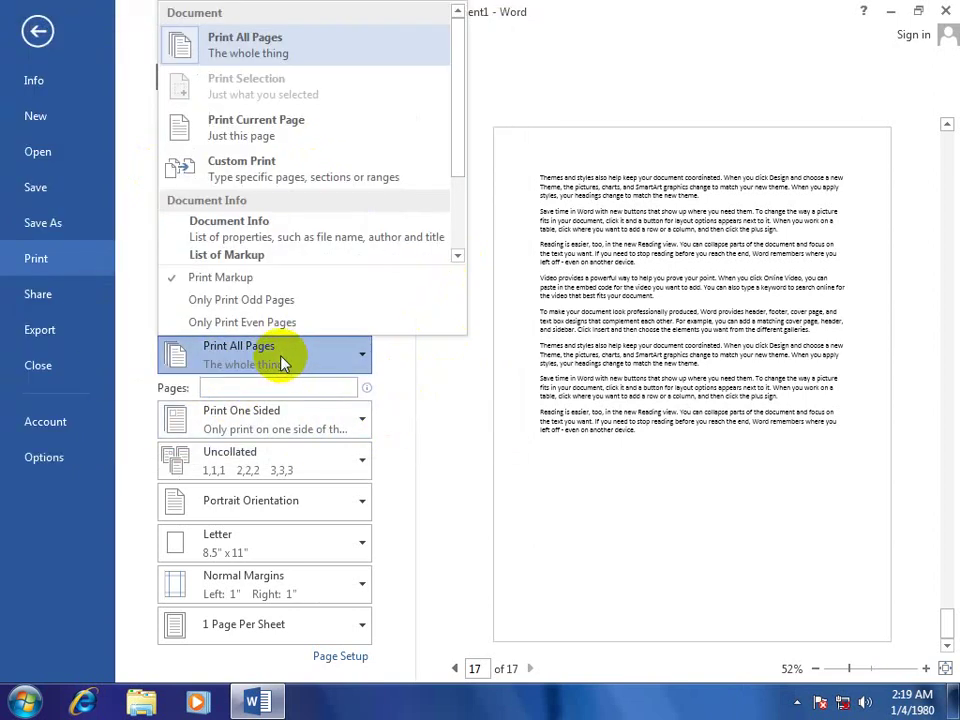
pyautogui.click(255, 47)
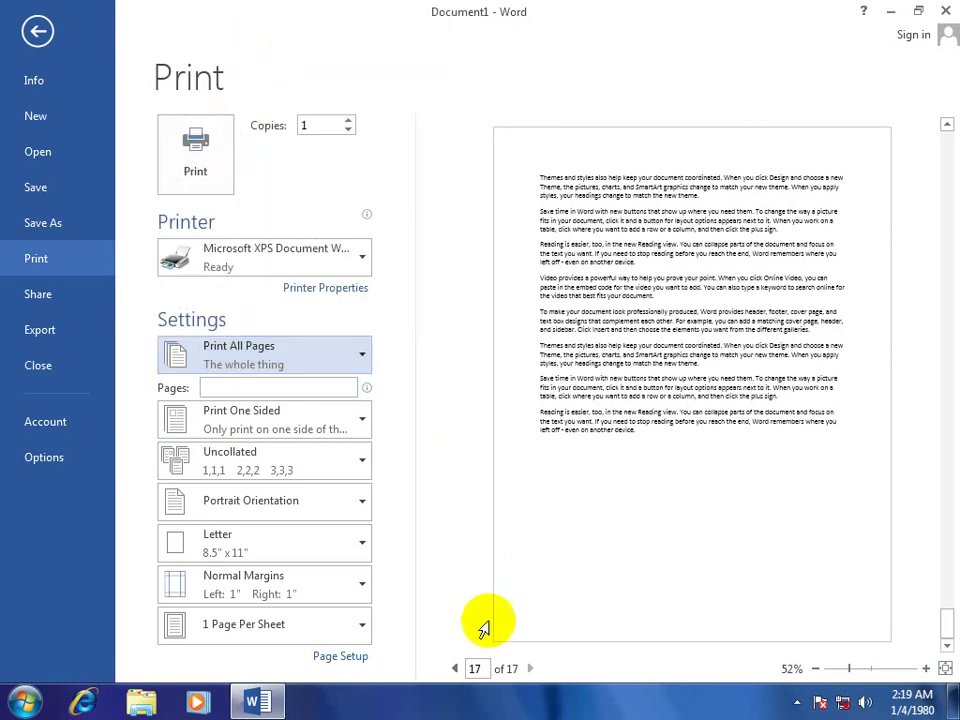
pyautogui.click(255, 352)
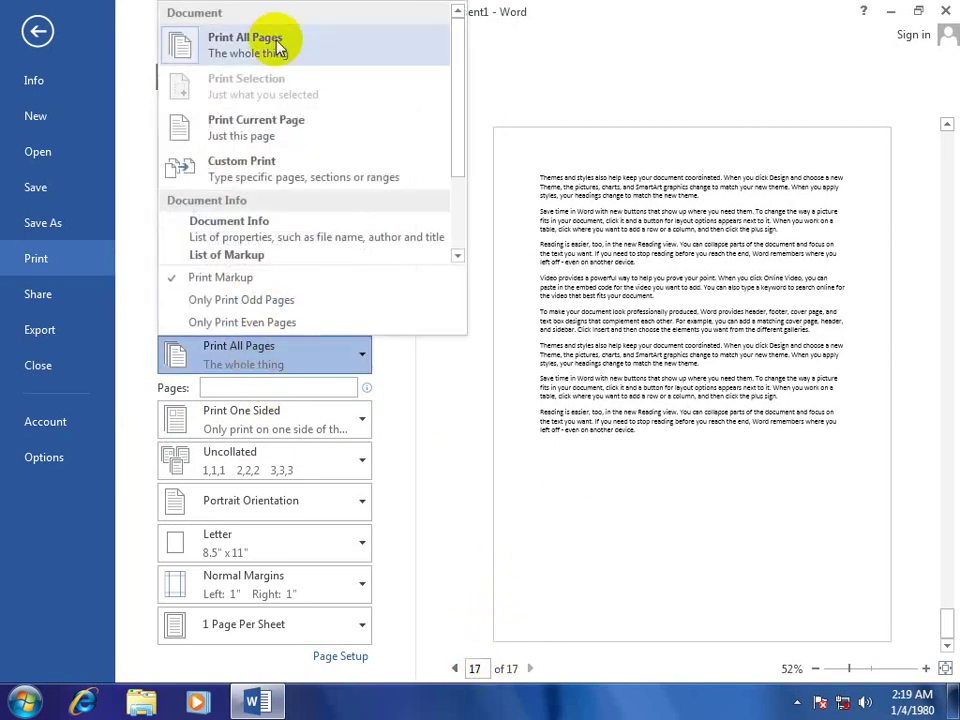
pyautogui.click(277, 44)
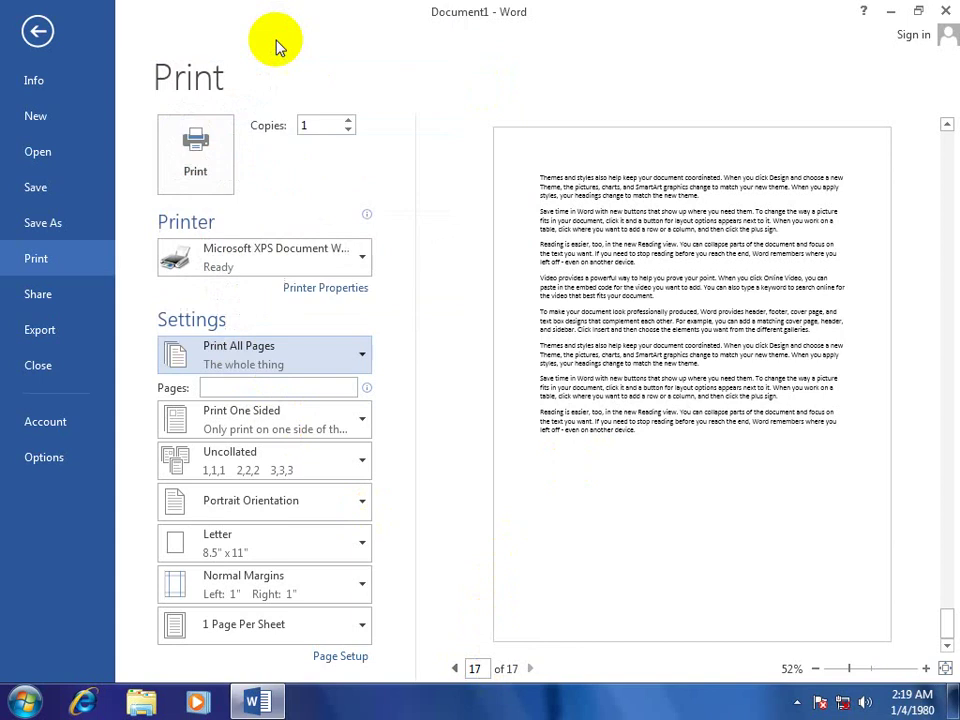
# - Select the paragraph starting "Video provides a powerful way" on page 17 and set the print range to Print Selection
pyautogui.click(20, 40)
pyautogui.click(443, 355)
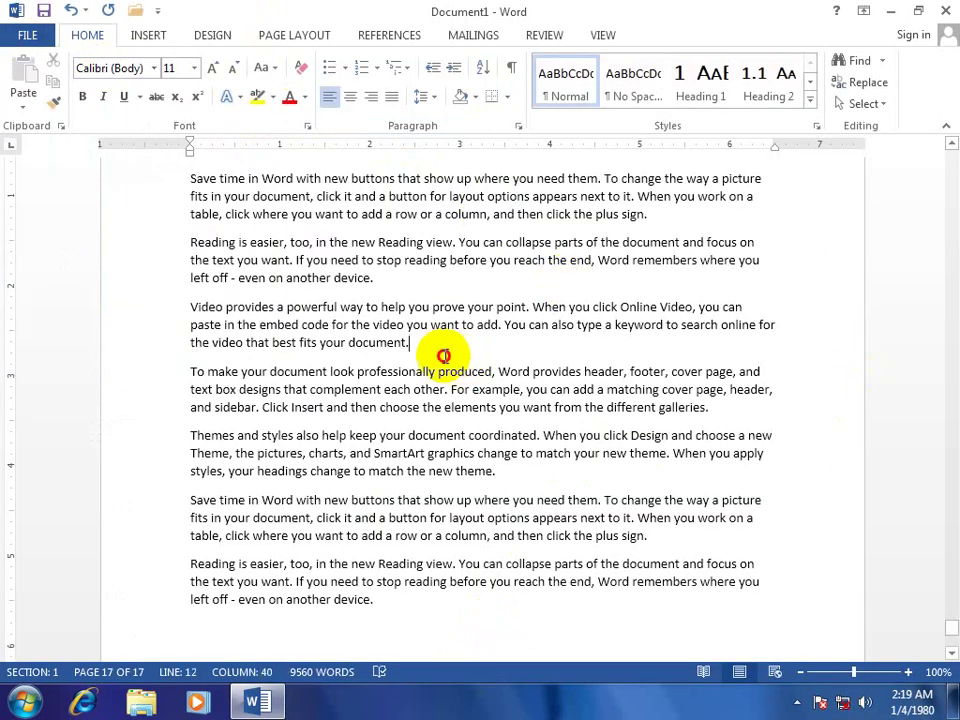
pyautogui.moveTo(443, 355); pyautogui.dragTo(172, 305)
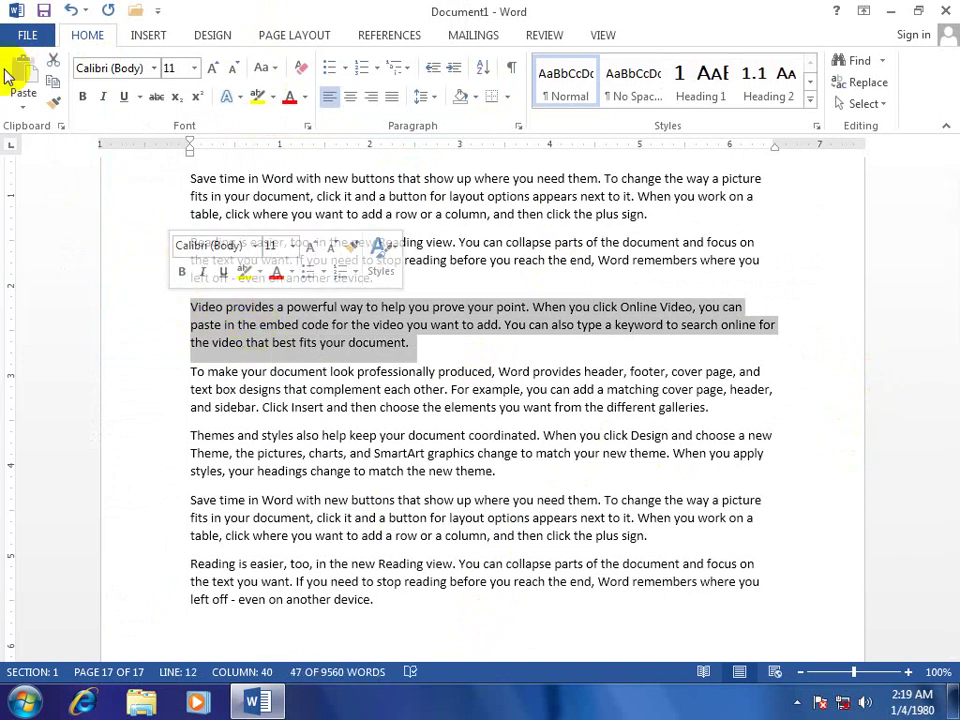
pyautogui.click(20, 37)
pyautogui.click(36, 258)
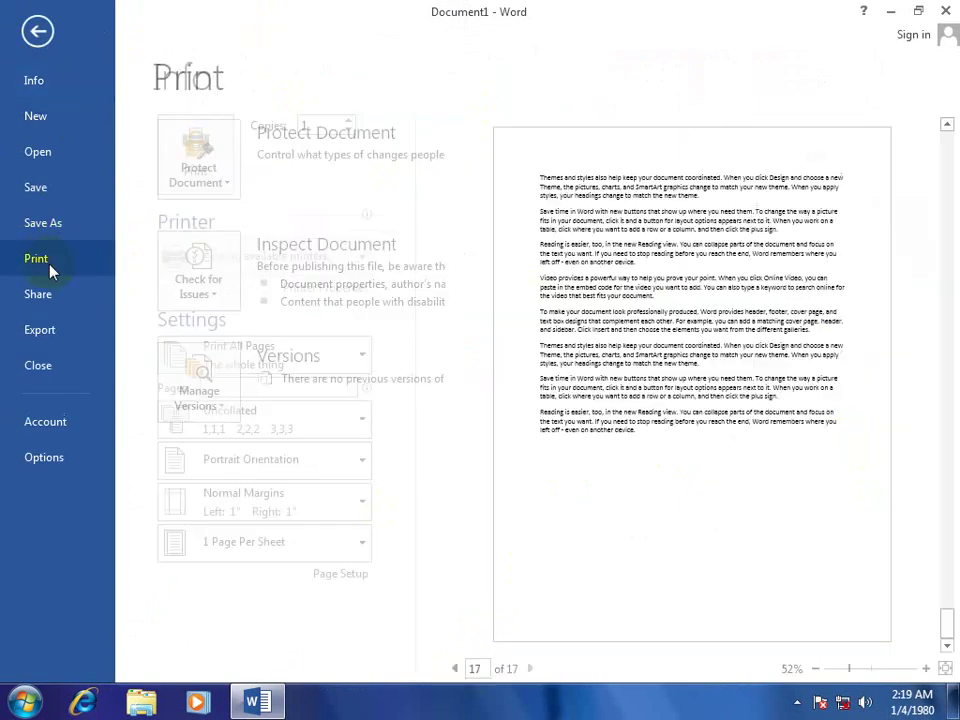
pyautogui.click(297, 365)
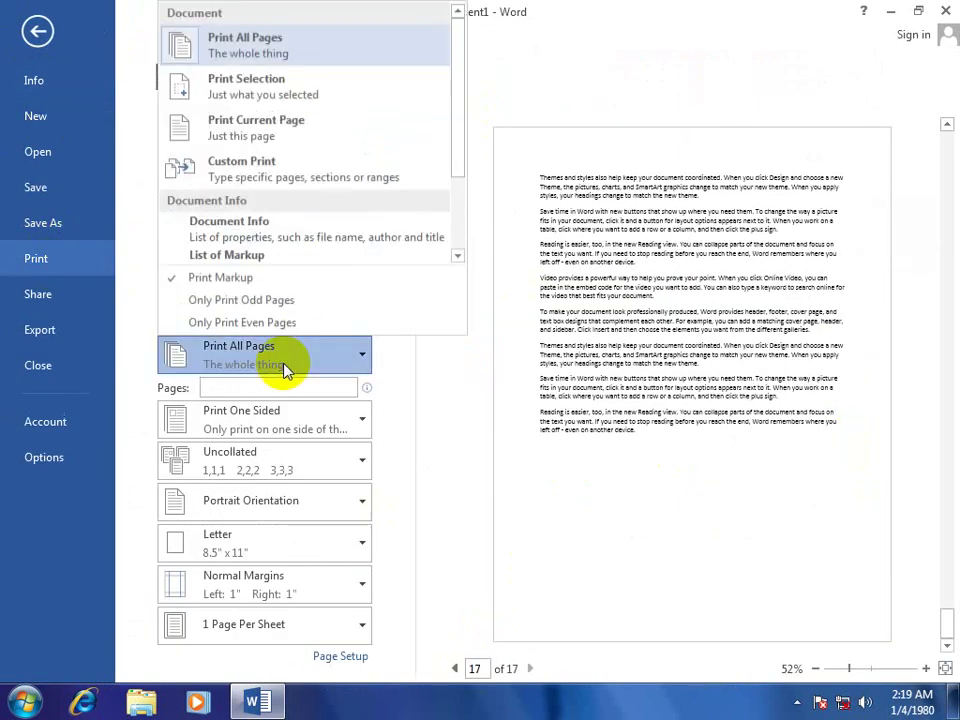
pyautogui.click(242, 86)
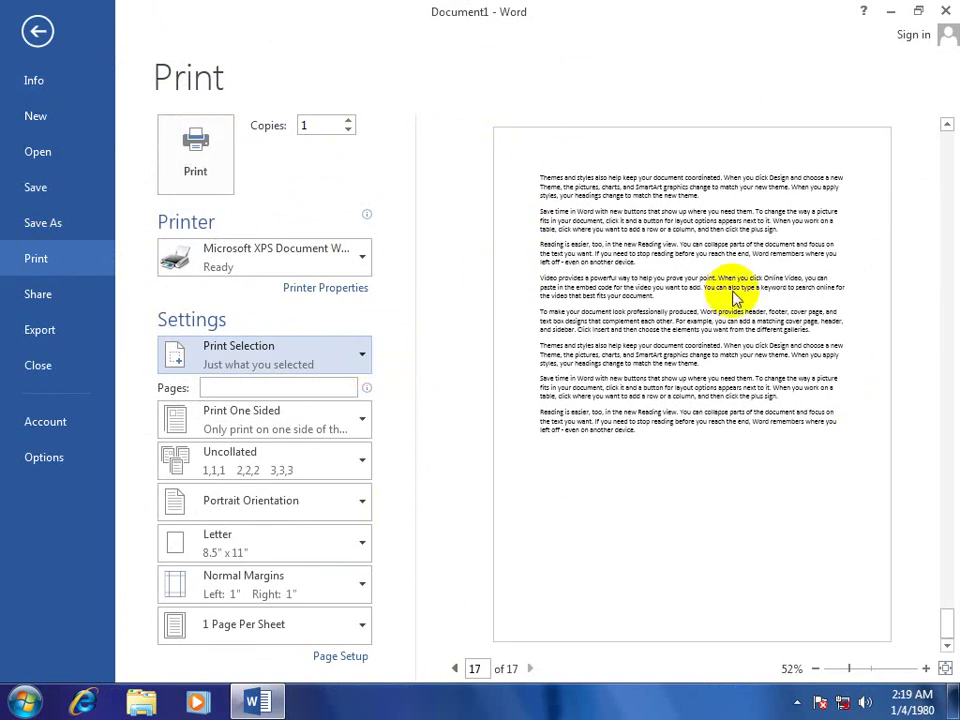
# - Return to the document, deselect the paragraph and place the cursor in the text on page 16
pyautogui.click(285, 350)
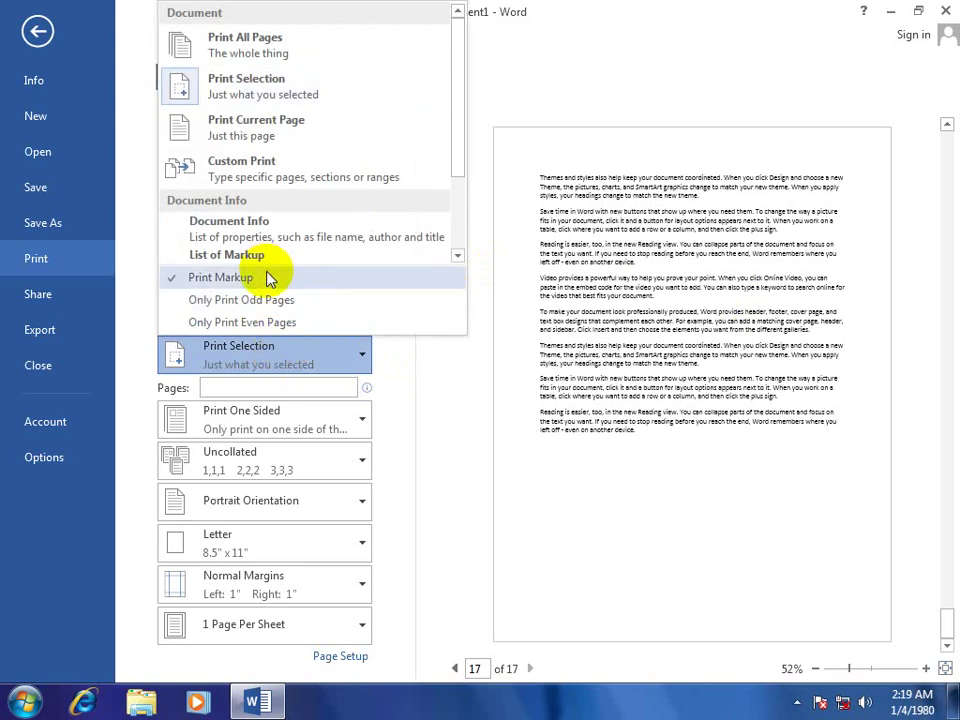
pyautogui.click(37, 33)
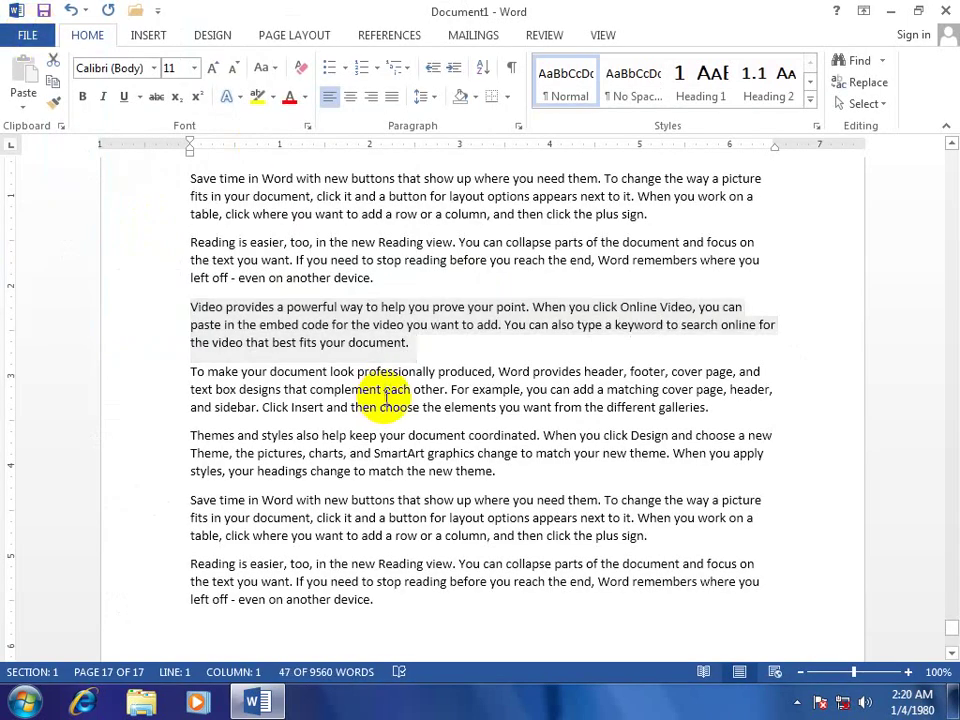
pyautogui.click(385, 392)
pyautogui.scroll(8, 515, 438)
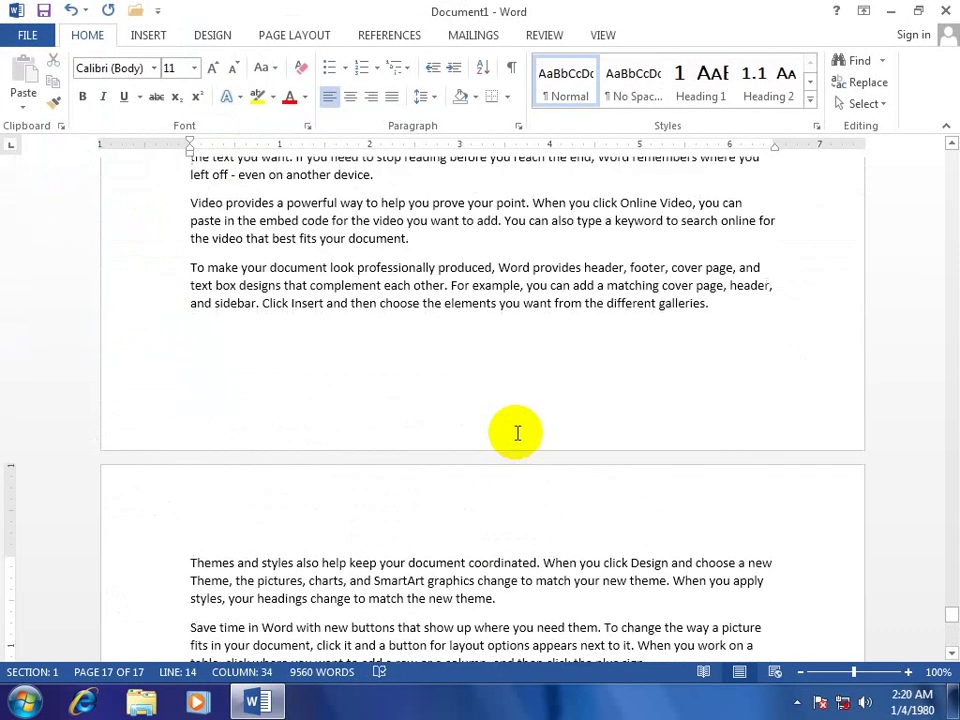
pyautogui.scroll(-5, 517, 433)
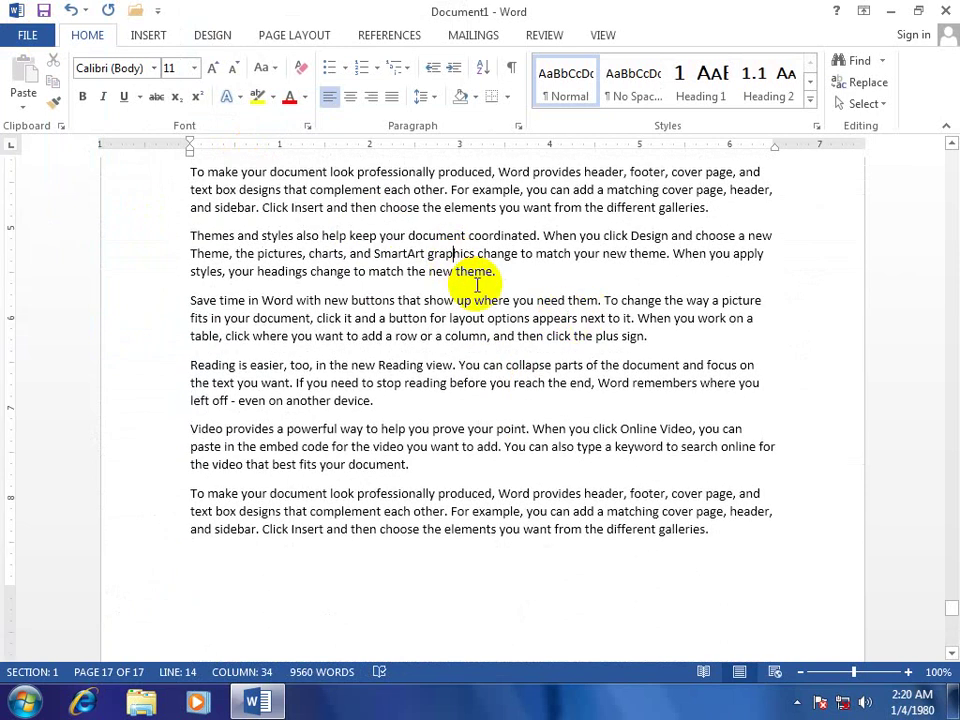
pyautogui.scroll(3, 476, 285)
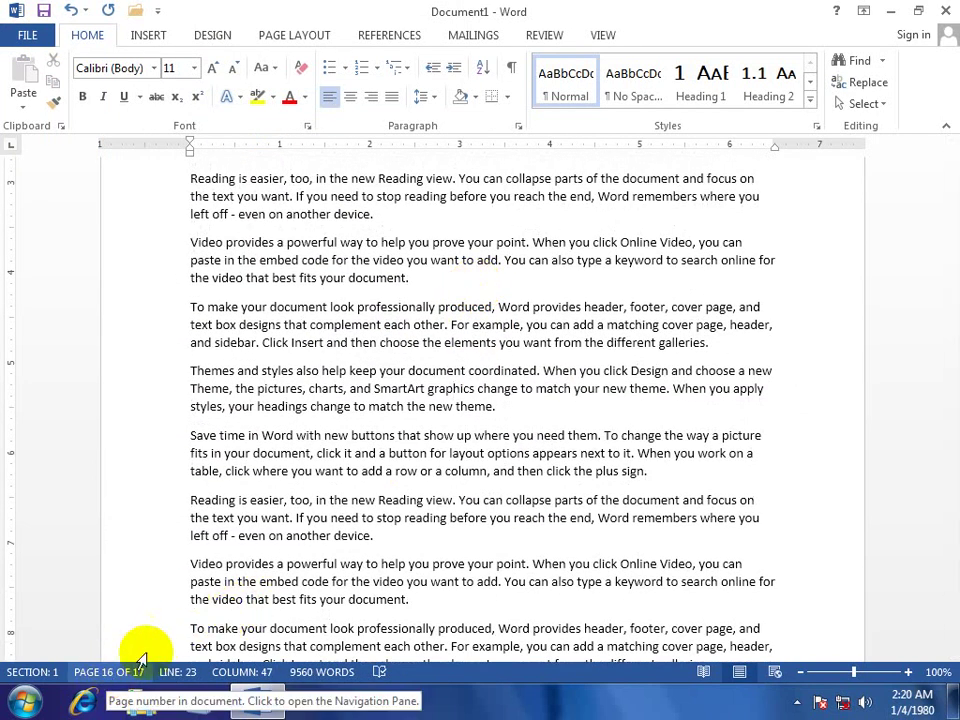
# - Set up a custom print of pages 1-15,17 and clear the page range again
pyautogui.click(28, 33)
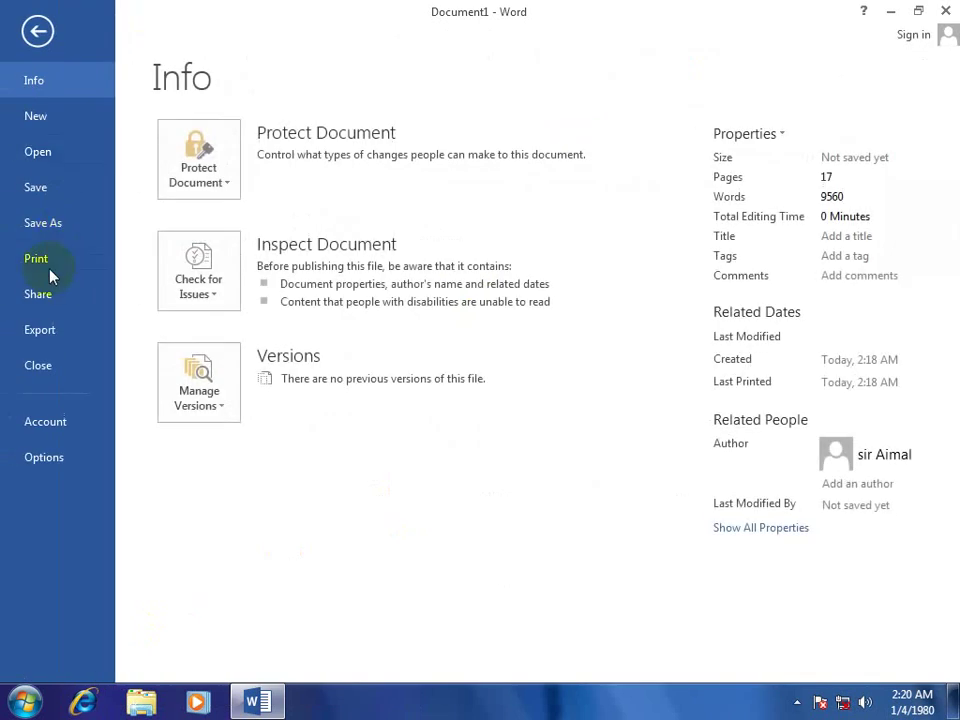
pyautogui.click(45, 262)
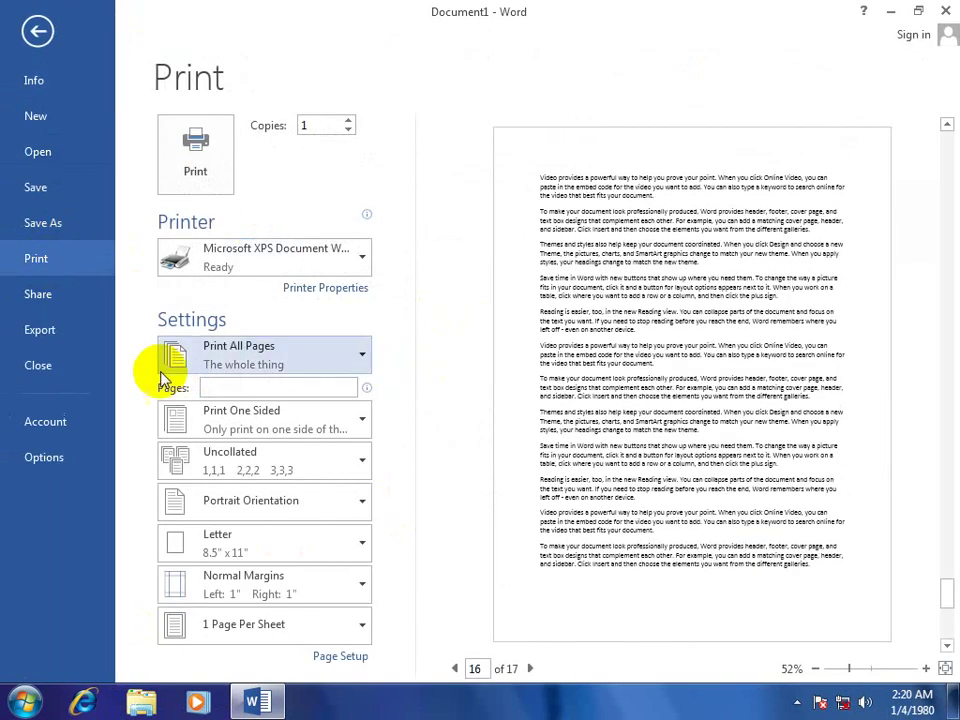
pyautogui.click(265, 370)
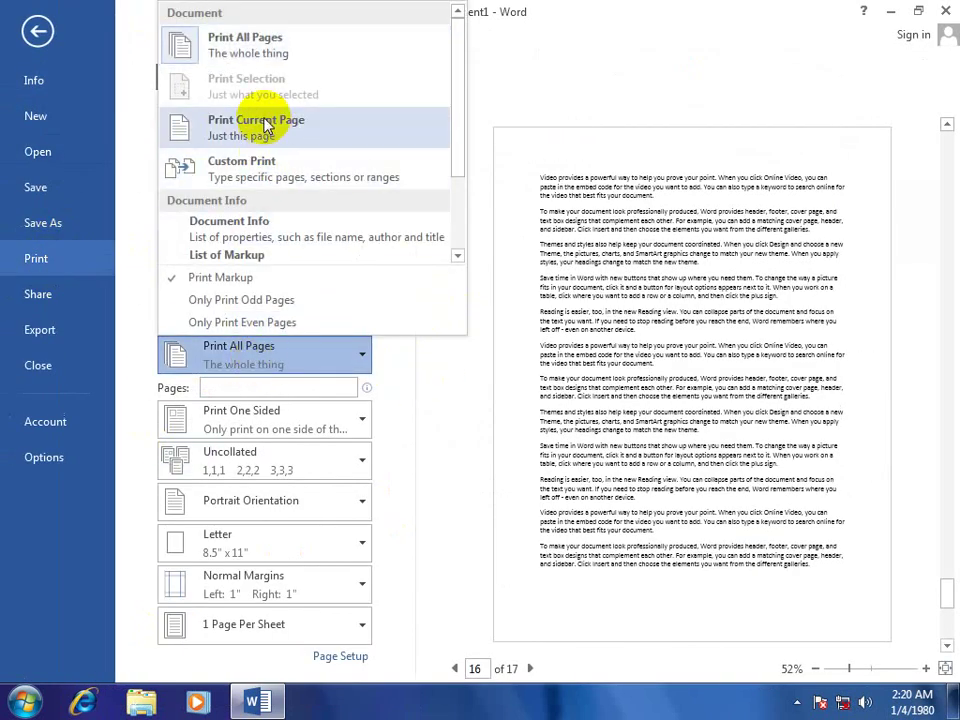
pyautogui.click(267, 176)
pyautogui.click(224, 390)
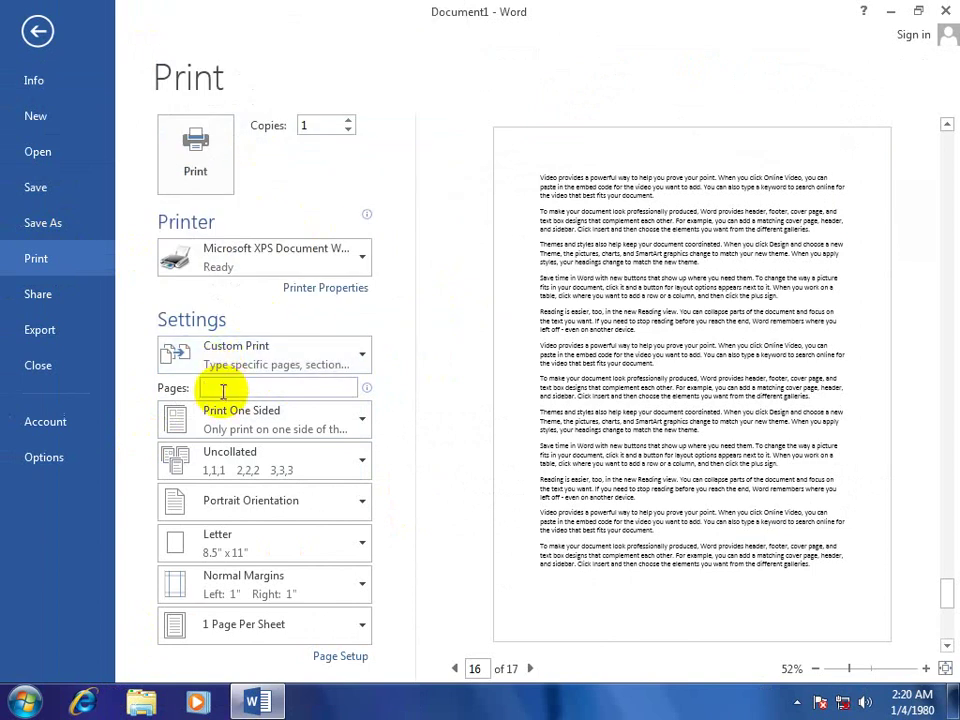
pyautogui.write('1-15,17')
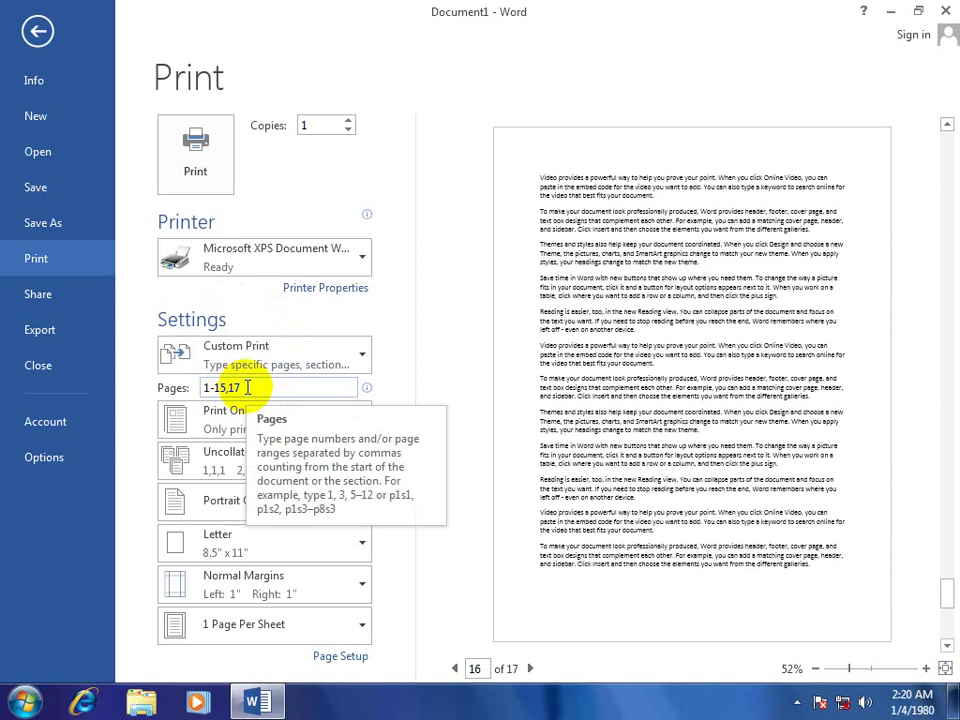
pyautogui.moveTo(247, 388); pyautogui.dragTo(173, 393)
pyautogui.press('Delete')
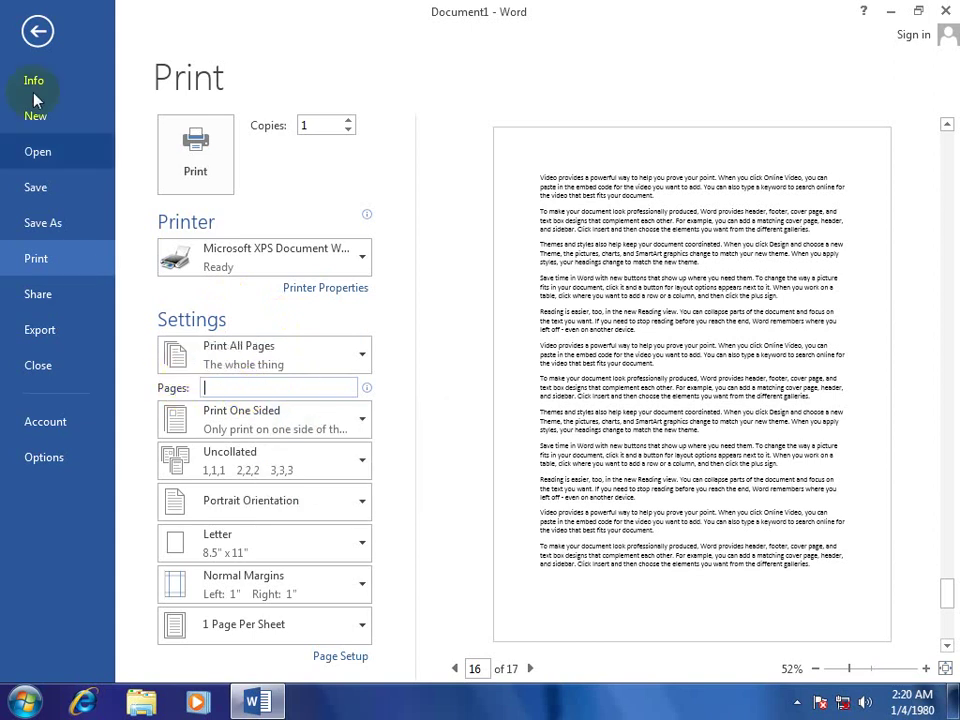
# - Return to the document, place the cursor on page 15, and set the print range to Print Current Page
pyautogui.click(37, 31)
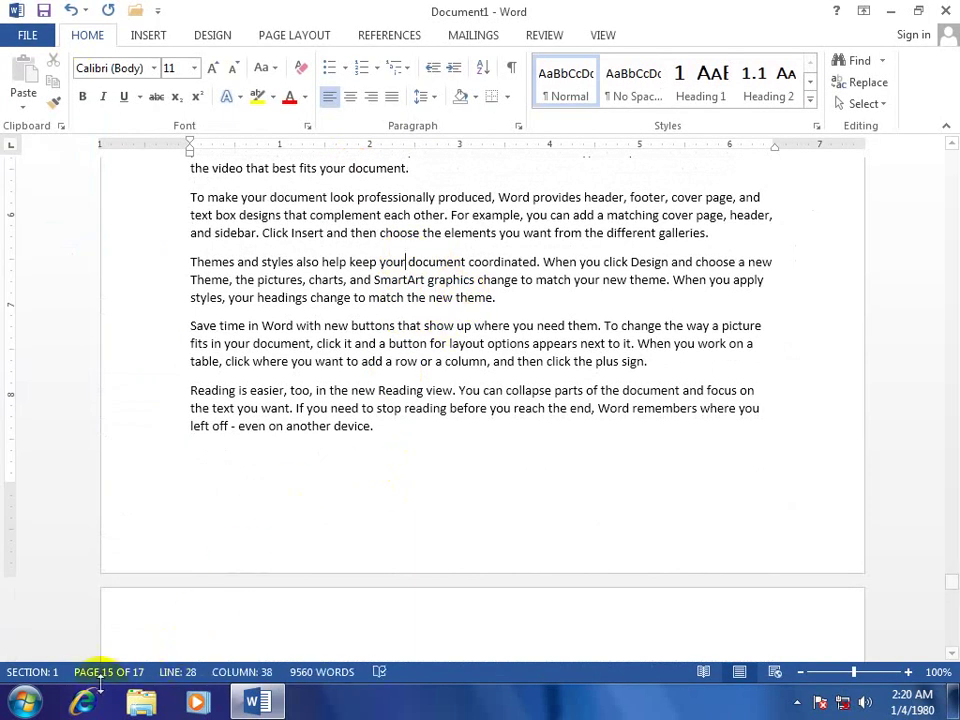
pyautogui.click(34, 42)
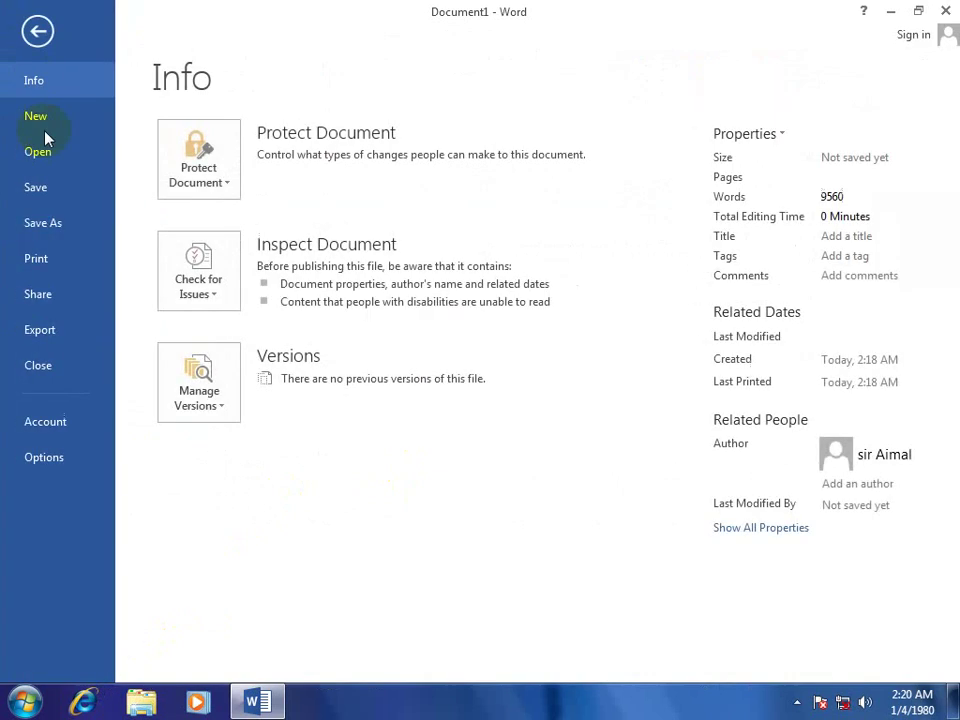
pyautogui.click(55, 262)
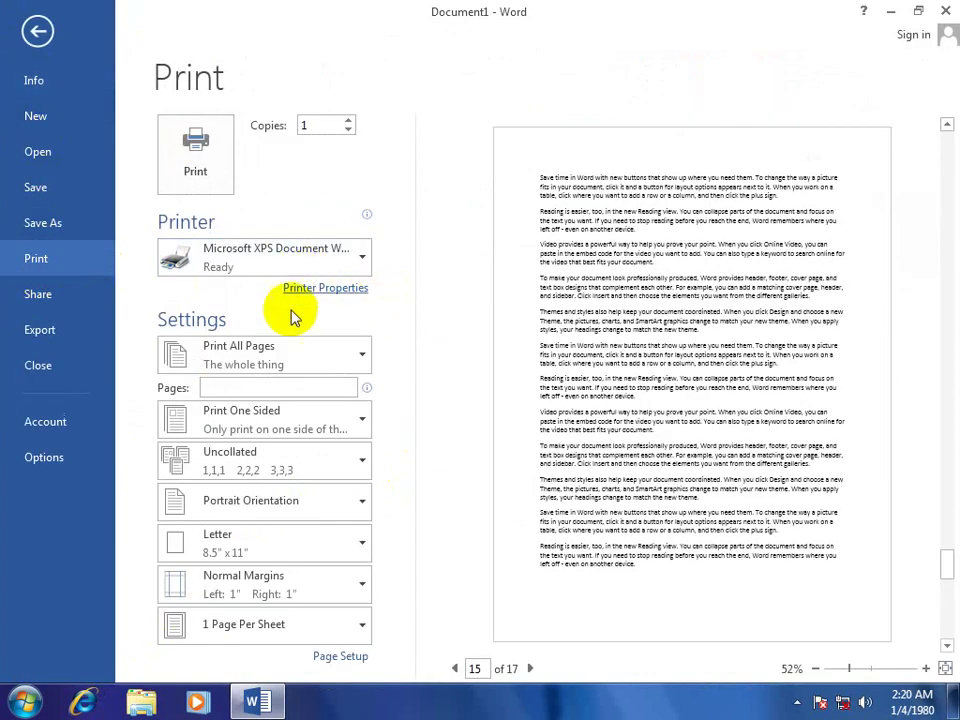
pyautogui.click(245, 352)
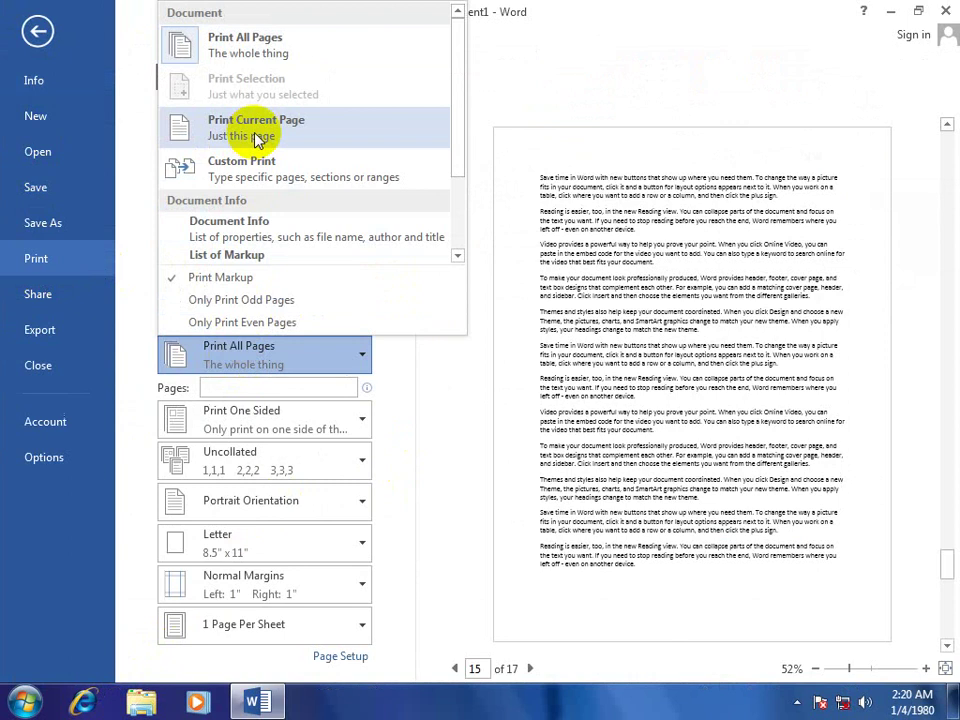
pyautogui.click(258, 139)
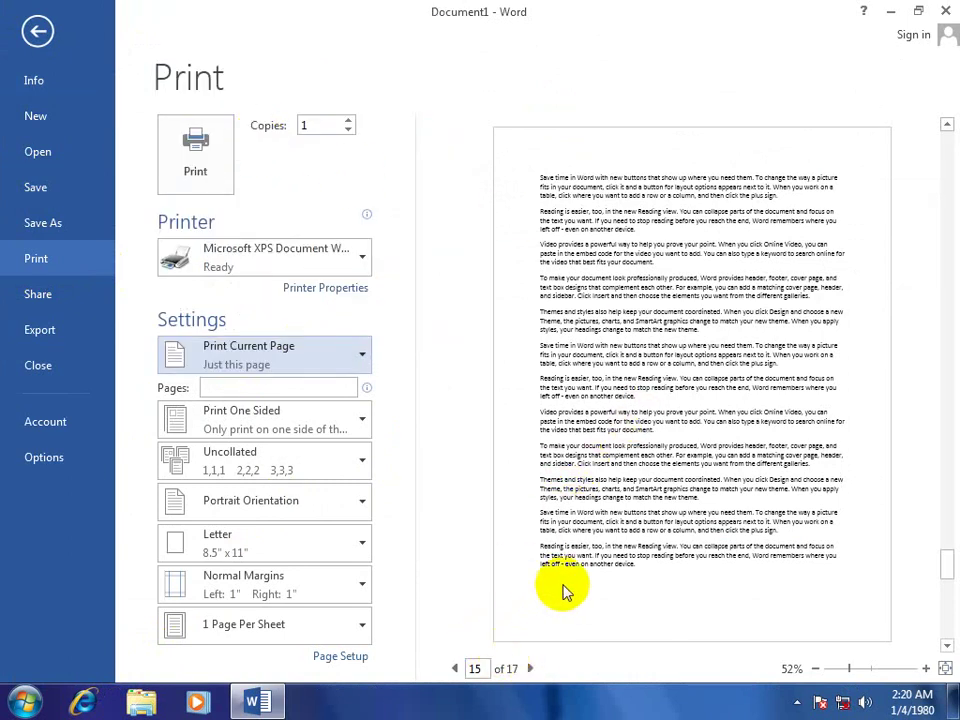
# - Set the print range to Custom Print with pages 1,2,3 and select the entered page numbers
pyautogui.click(287, 362)
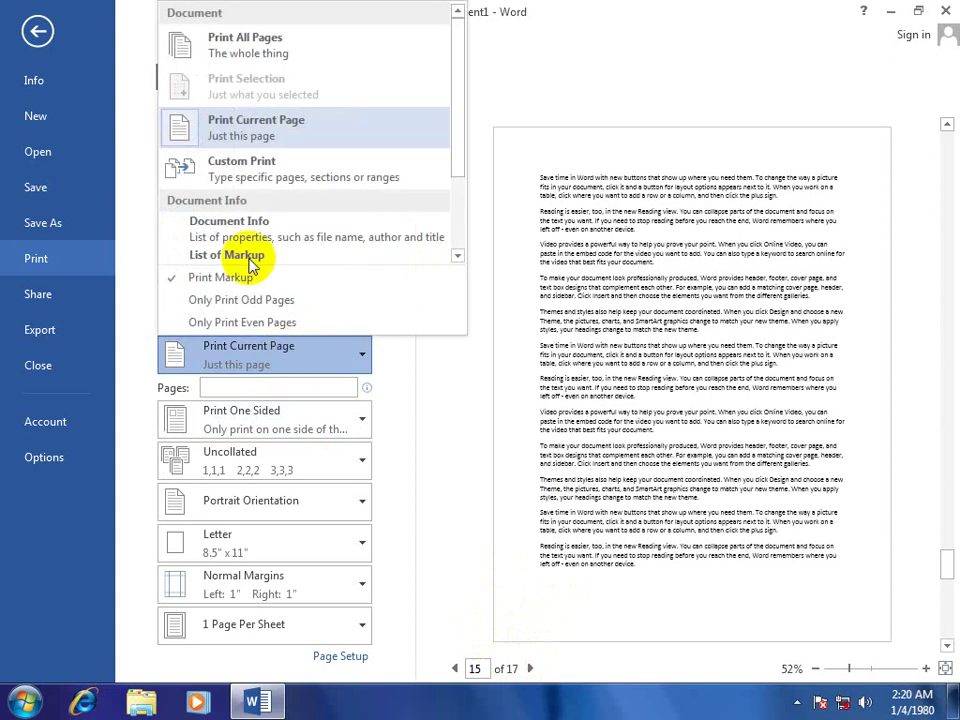
pyautogui.click(242, 168)
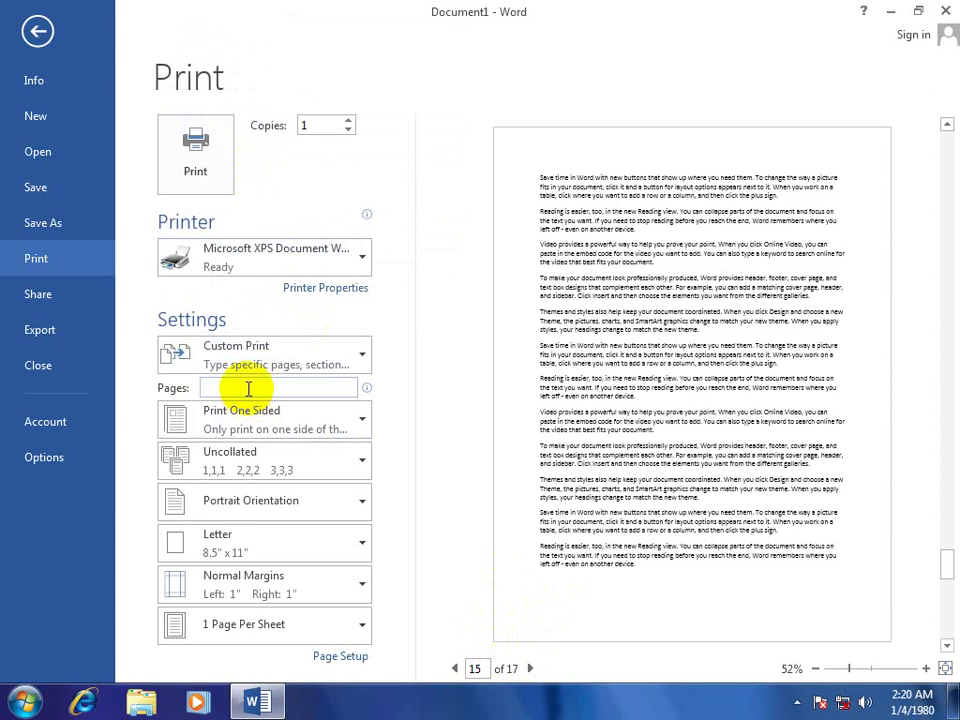
pyautogui.write('1,2,3')
pyautogui.moveTo(248, 389); pyautogui.dragTo(187, 377)
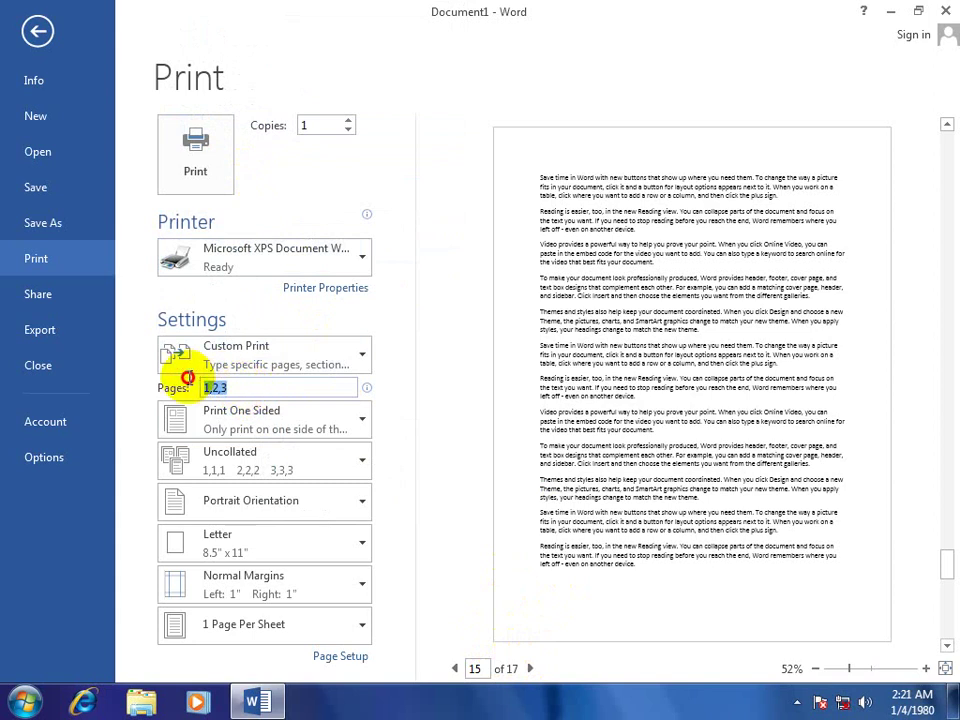
pyautogui.click(204, 388)
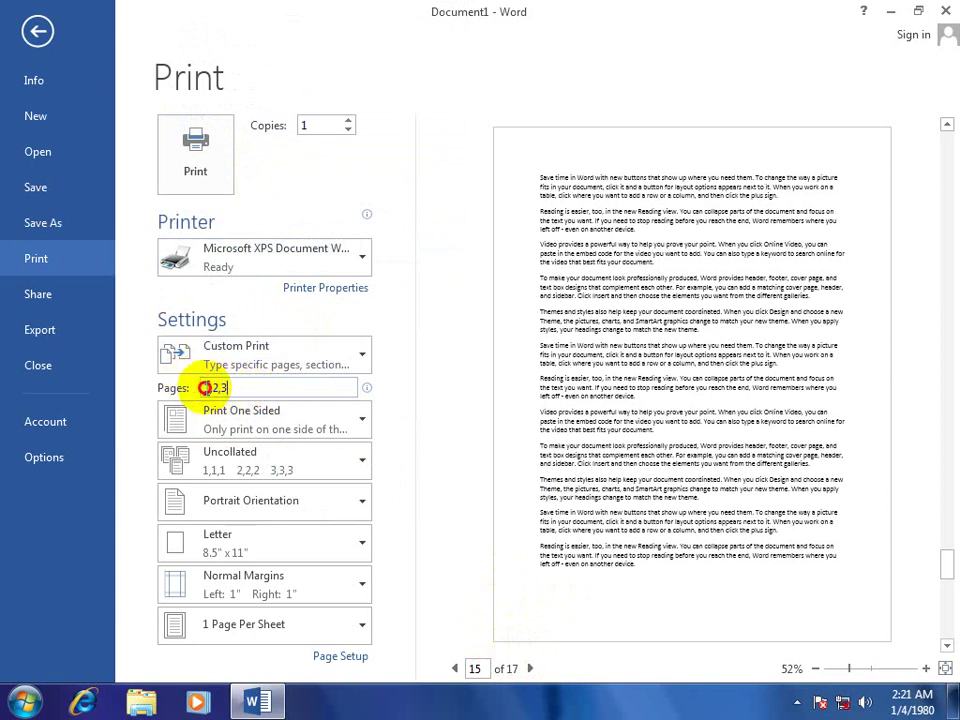
pyautogui.doubleClick(190, 388)
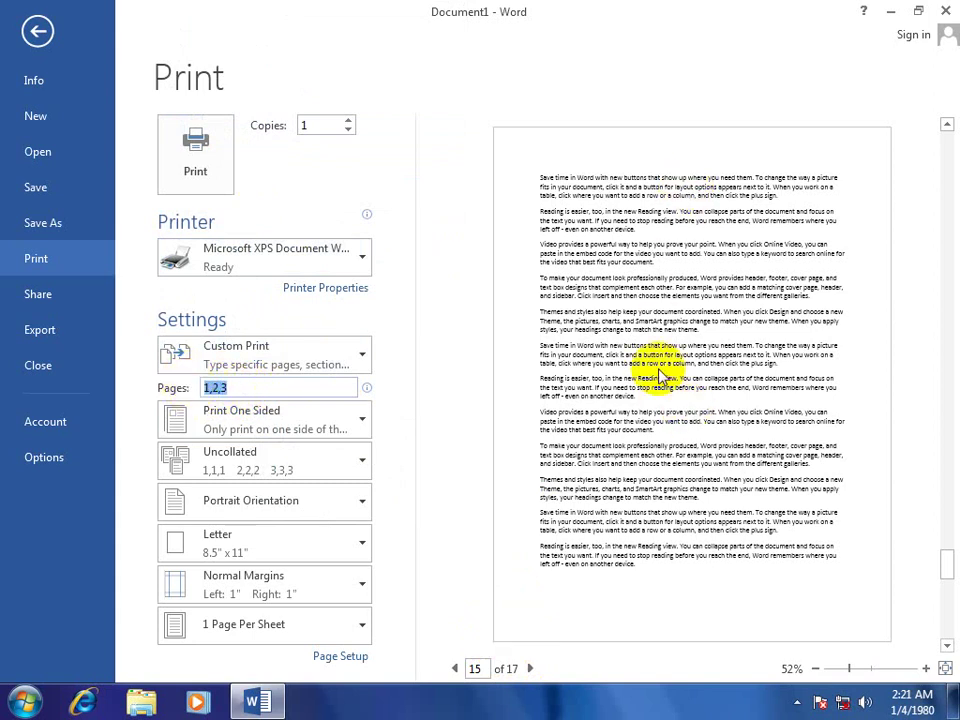
# - Replace the custom page range with 1-10 and clear it again
pyautogui.moveTo(240, 388); pyautogui.dragTo(148, 385)
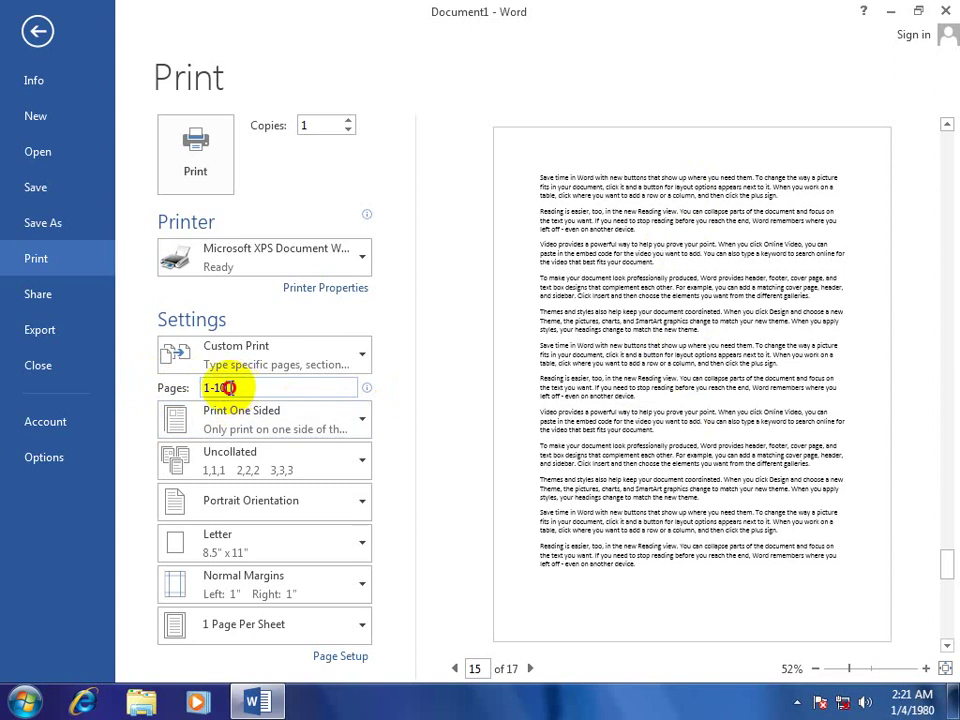
pyautogui.moveTo(229, 388); pyautogui.dragTo(161, 386)
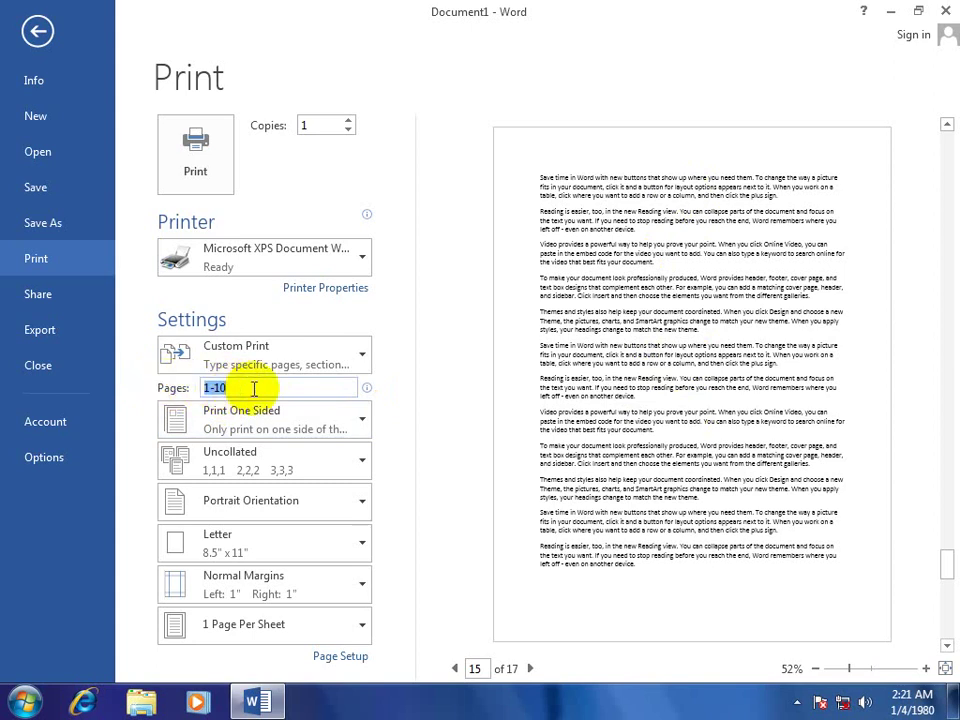
pyautogui.press('BackSpace')
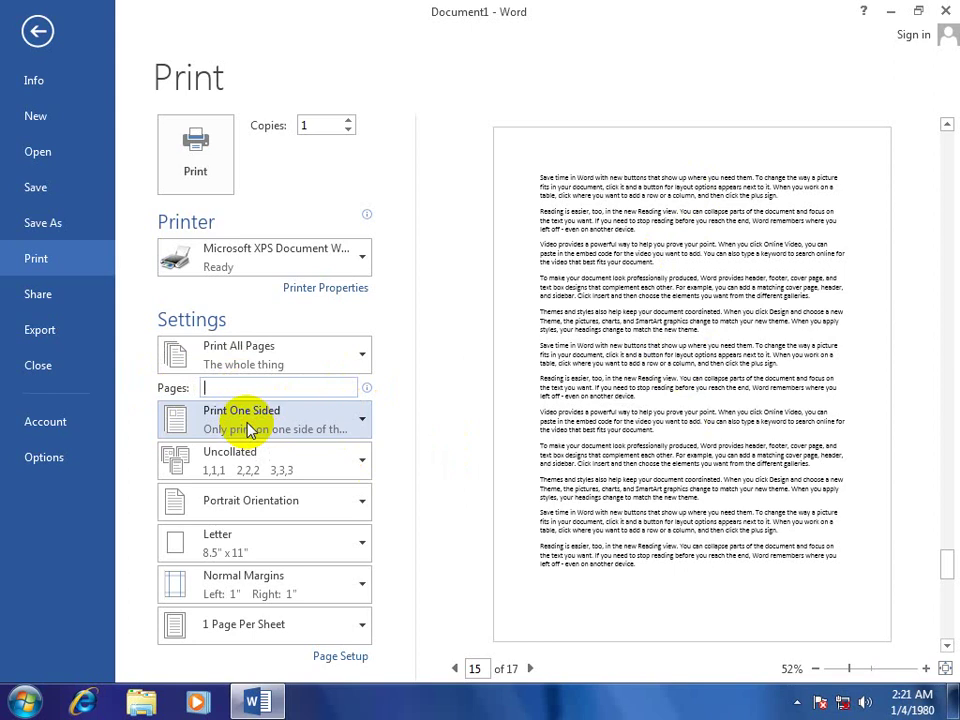
# - Try the Print One Sided and Manually Print on Both Sides options, ending on Print One Sided
pyautogui.click(250, 428)
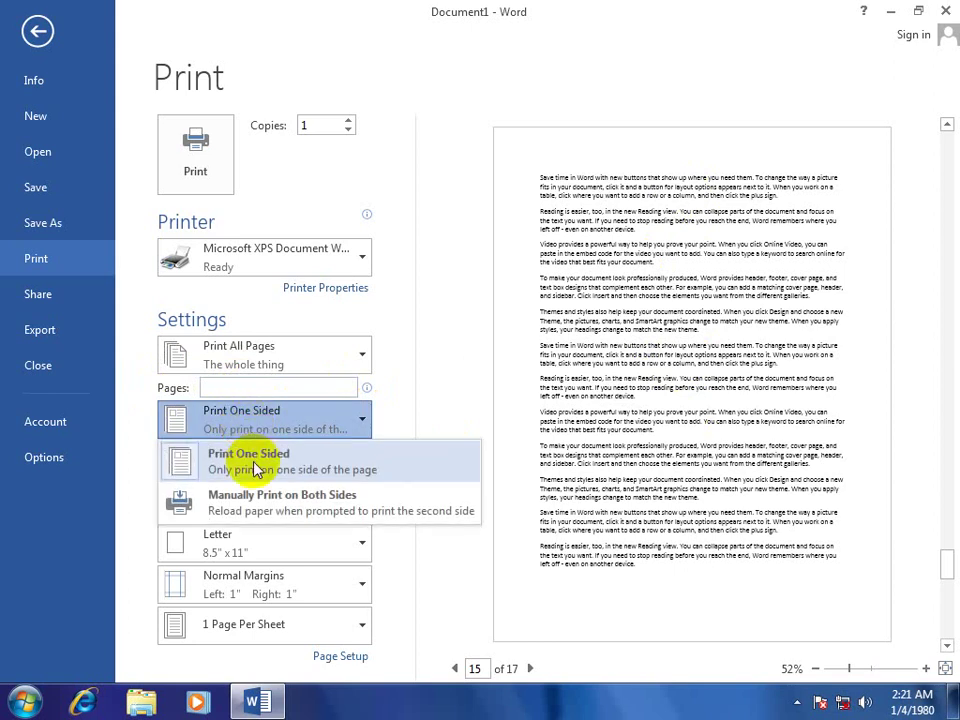
pyautogui.click(255, 468)
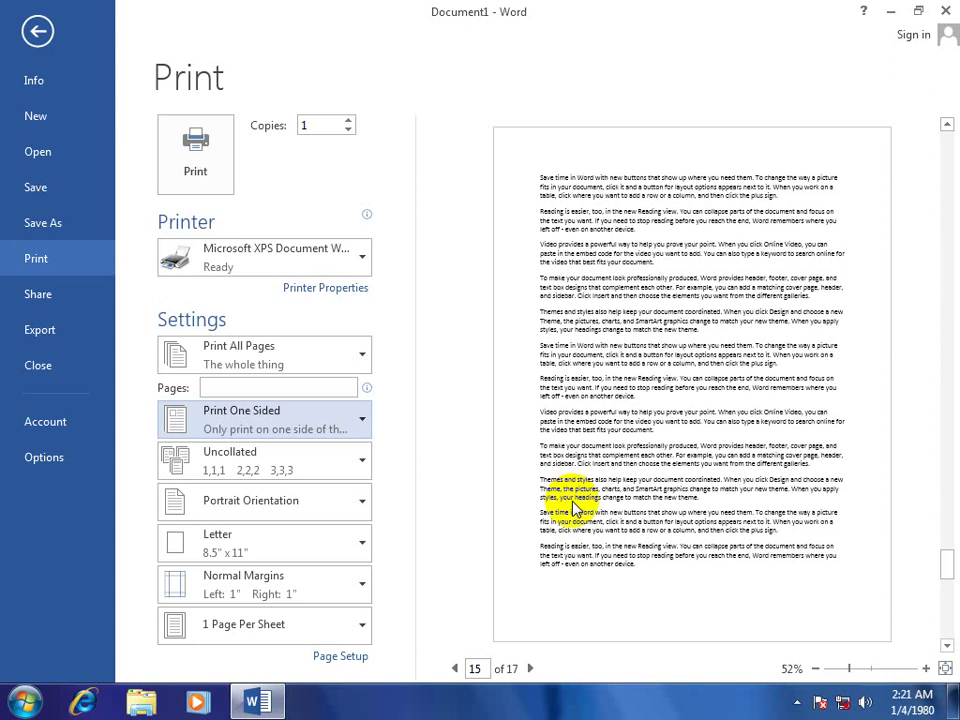
pyautogui.click(302, 420)
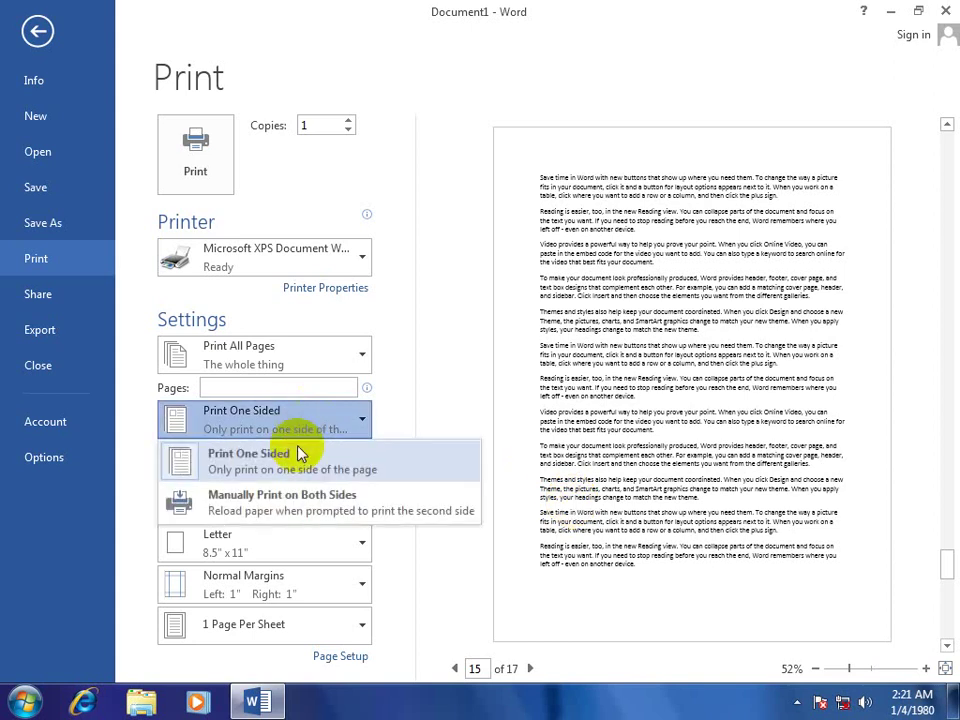
pyautogui.click(280, 505)
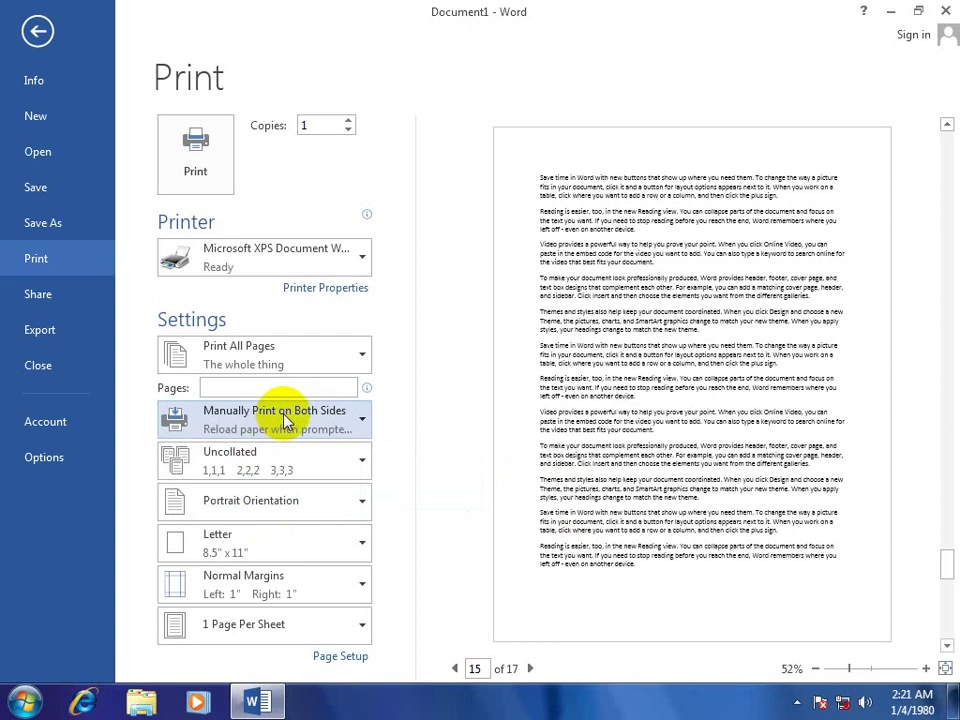
pyautogui.click(250, 420)
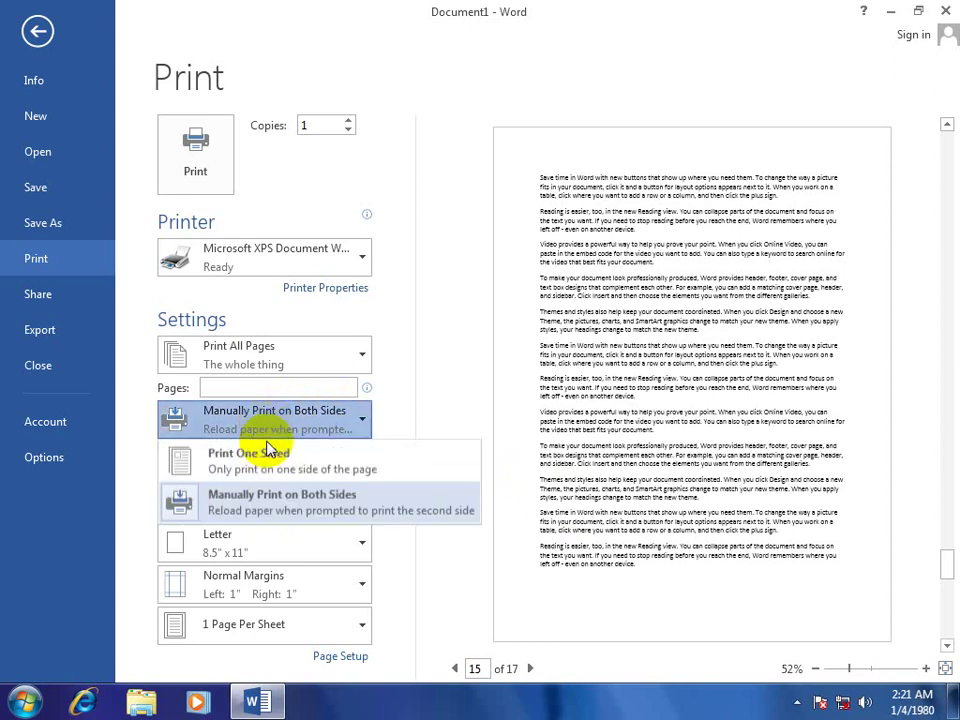
pyautogui.click(245, 452)
# - Set the page order to Collated and the number of copies to 4
pyautogui.click(243, 455)
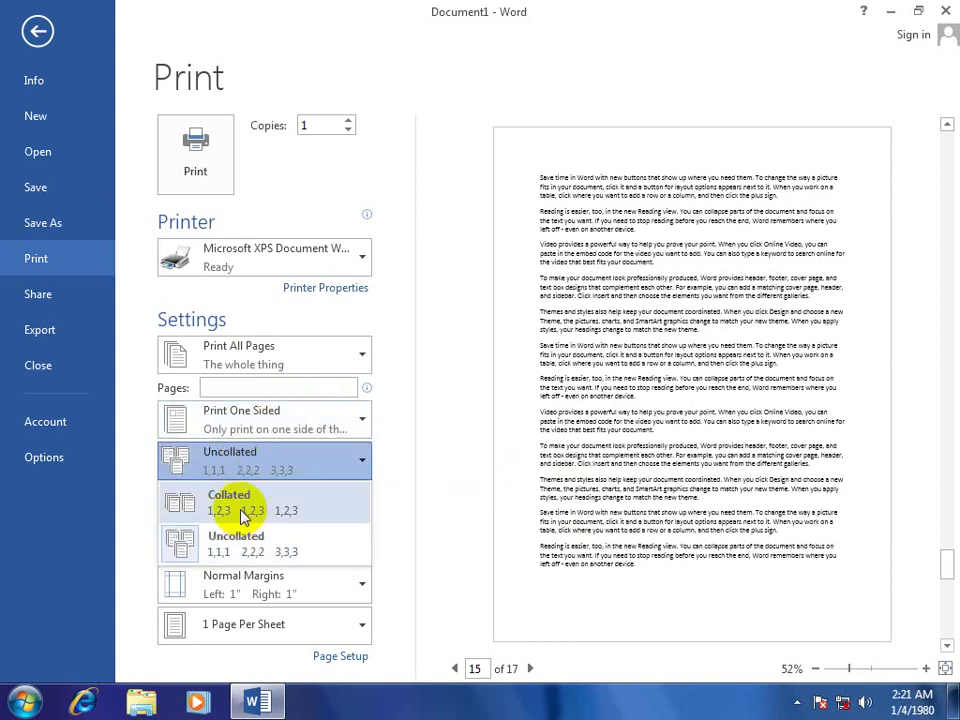
pyautogui.click(243, 511)
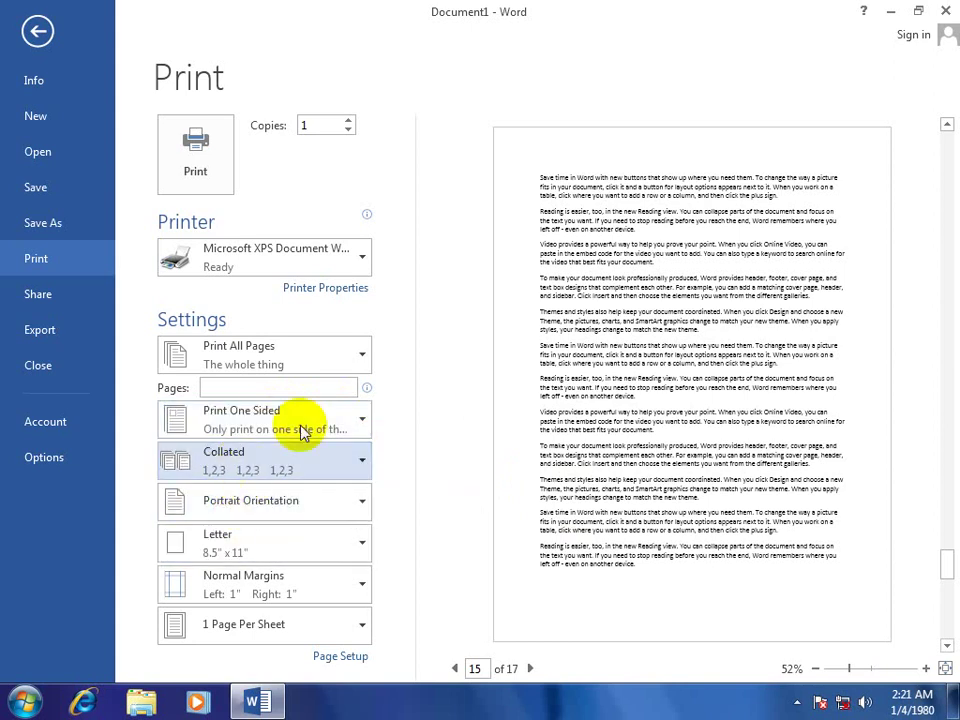
pyautogui.click(348, 122)
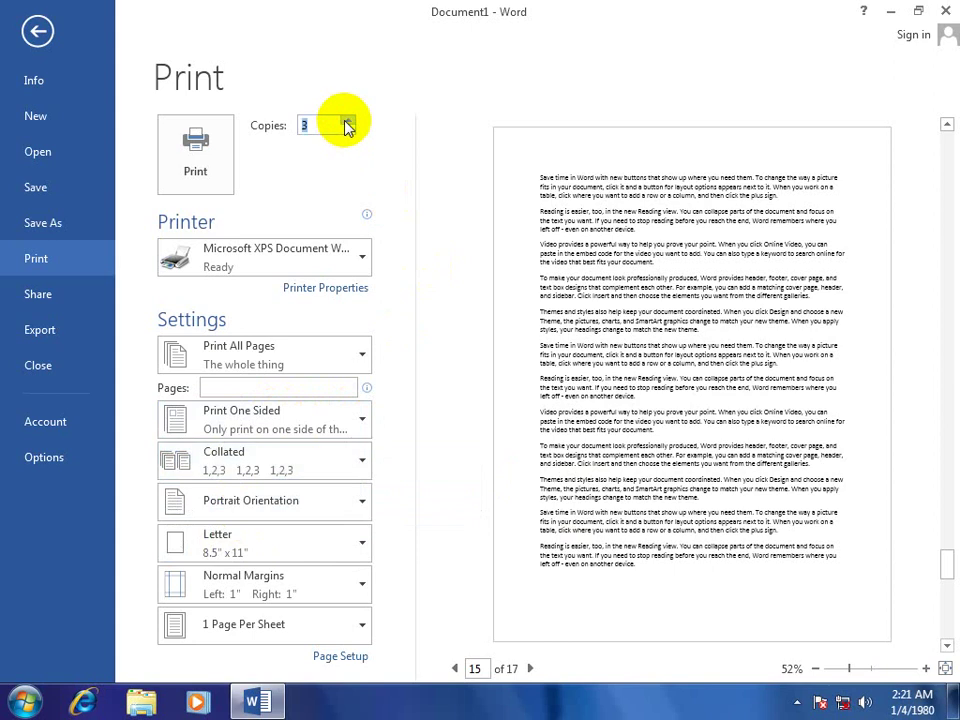
pyautogui.click(240, 461)
pyautogui.click(250, 505)
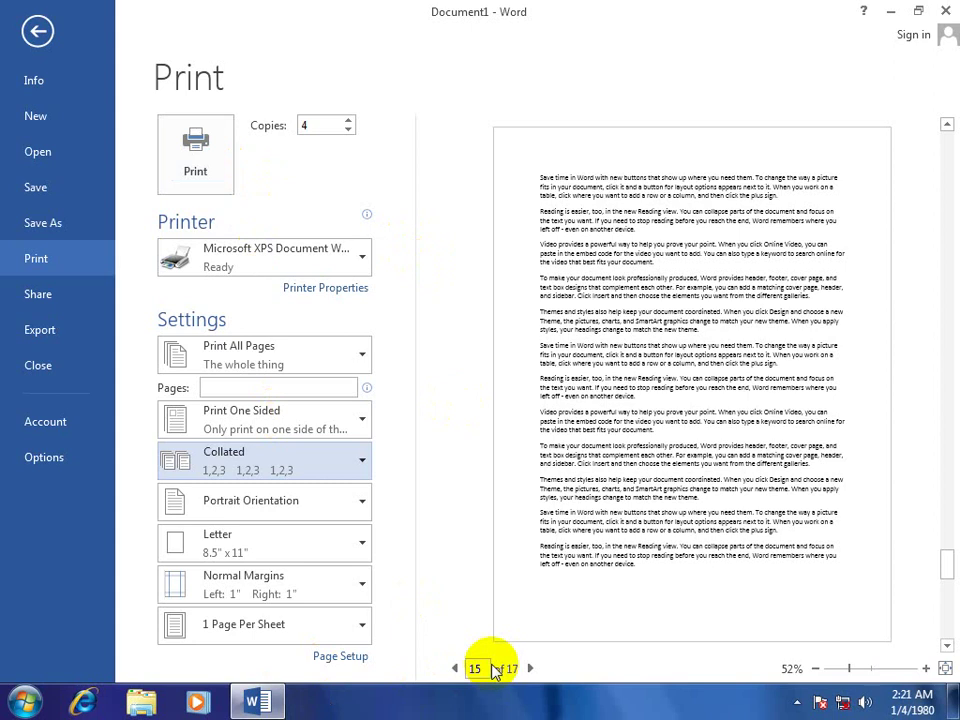
# - Set the page order for the copies to Uncollated and select the number of copies
pyautogui.click(300, 463)
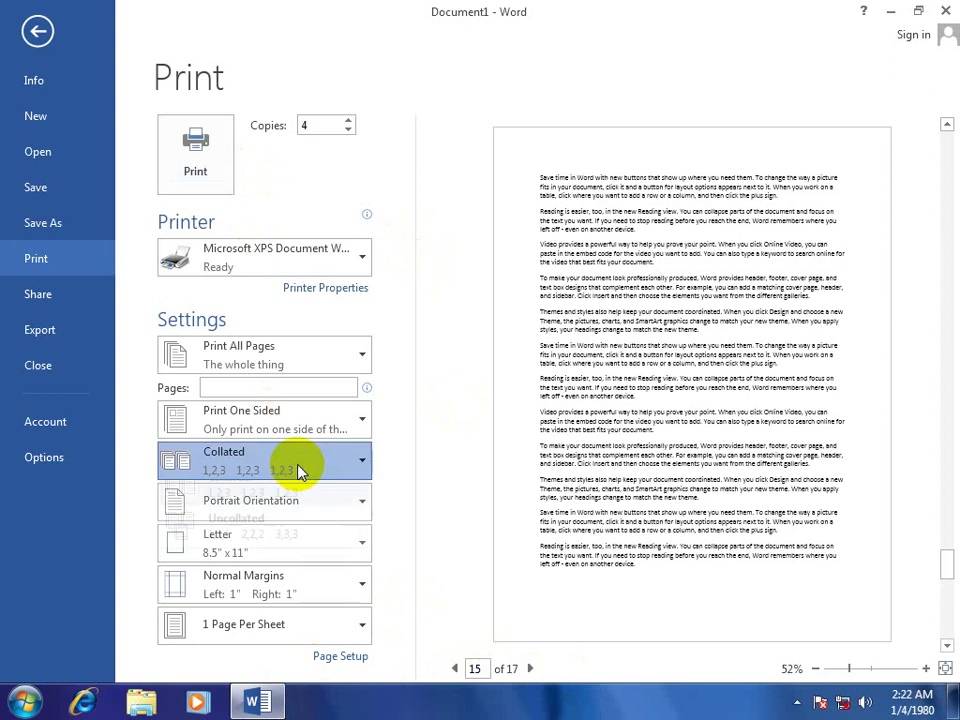
pyautogui.click(242, 553)
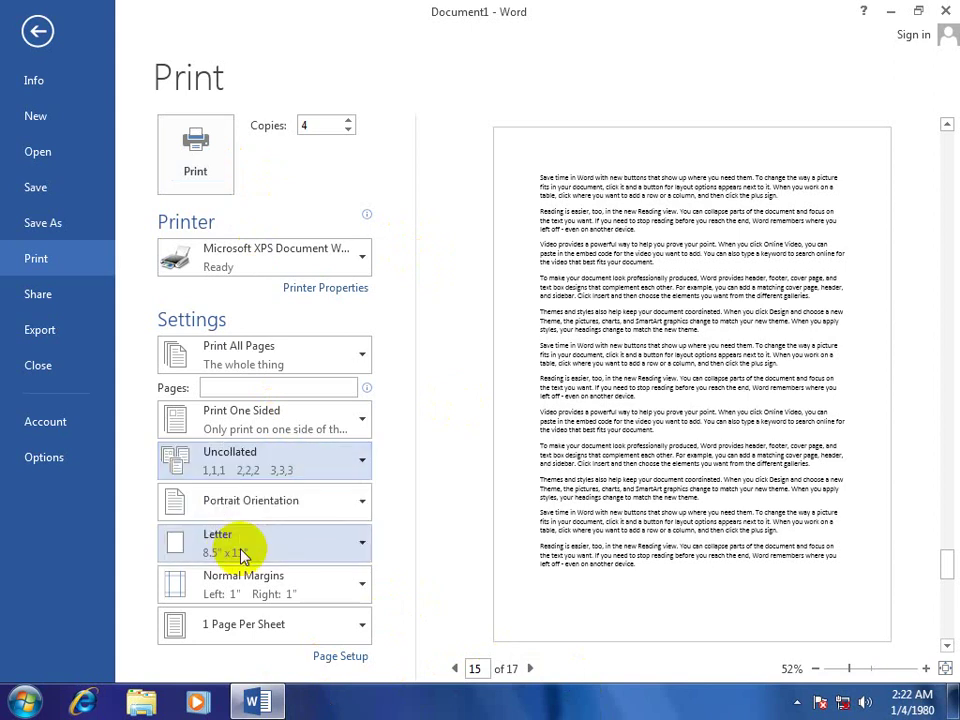
pyautogui.moveTo(248, 253)
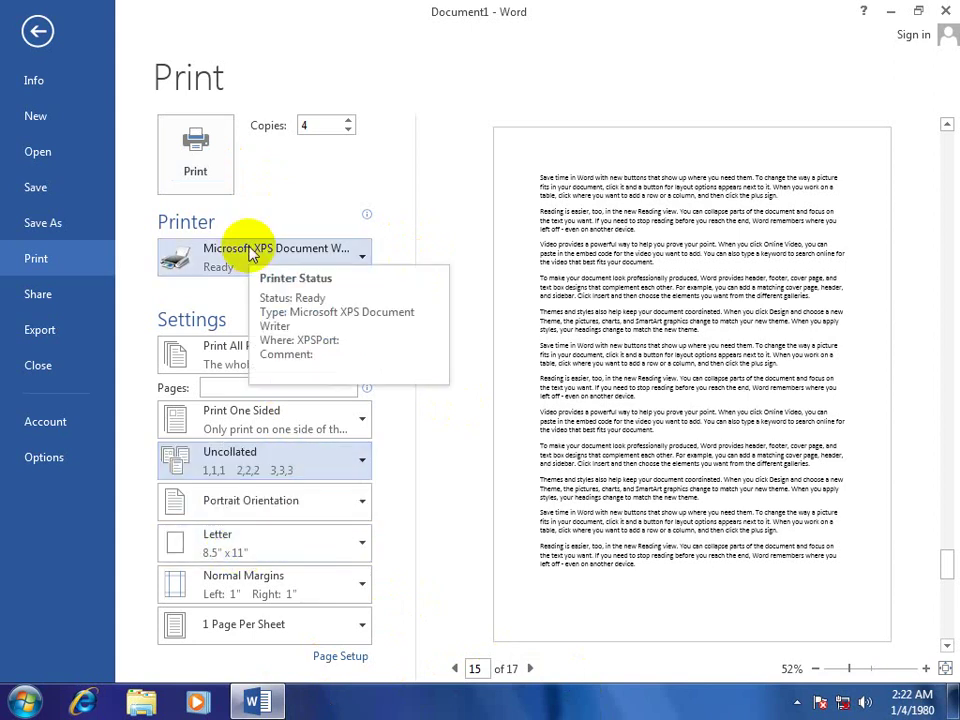
pyautogui.moveTo(320, 125); pyautogui.dragTo(265, 129)
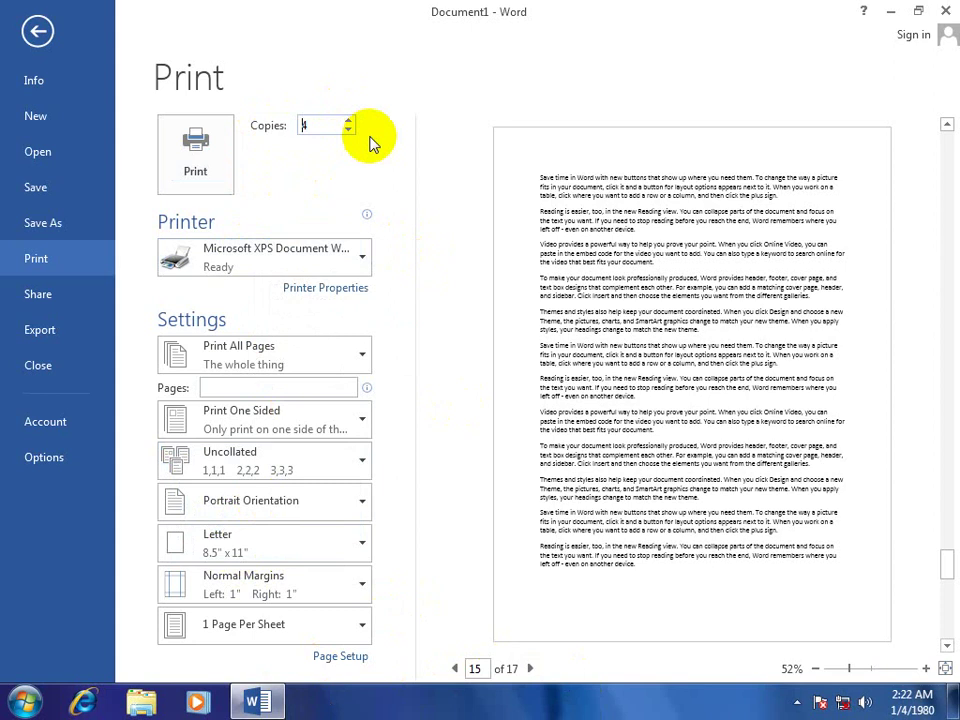
pyautogui.doubleClick(306, 124)
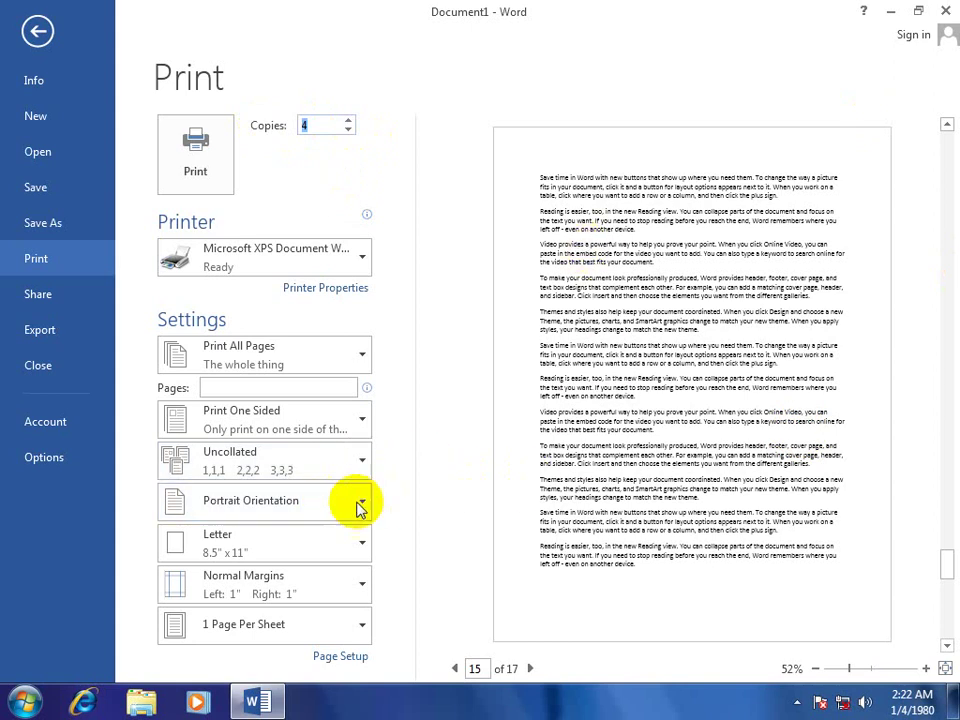
# - Switch the page to Landscape Orientation to preview it and return it to Portrait Orientation
pyautogui.click(317, 499)
pyautogui.click(252, 550)
pyautogui.click(260, 513)
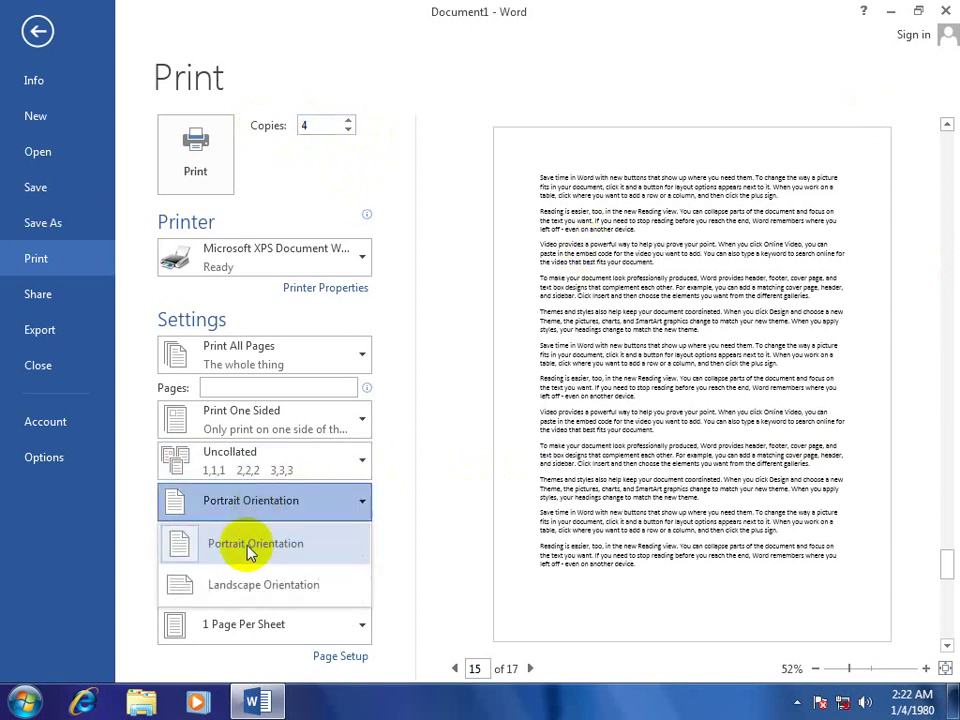
pyautogui.click(246, 602)
pyautogui.click(245, 505)
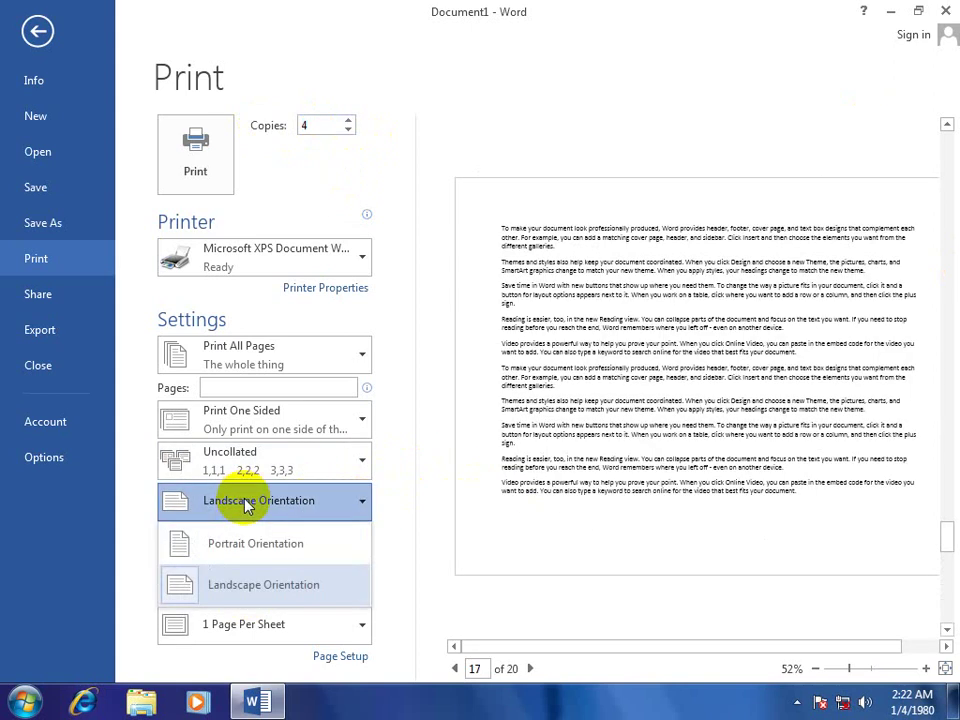
pyautogui.click(270, 545)
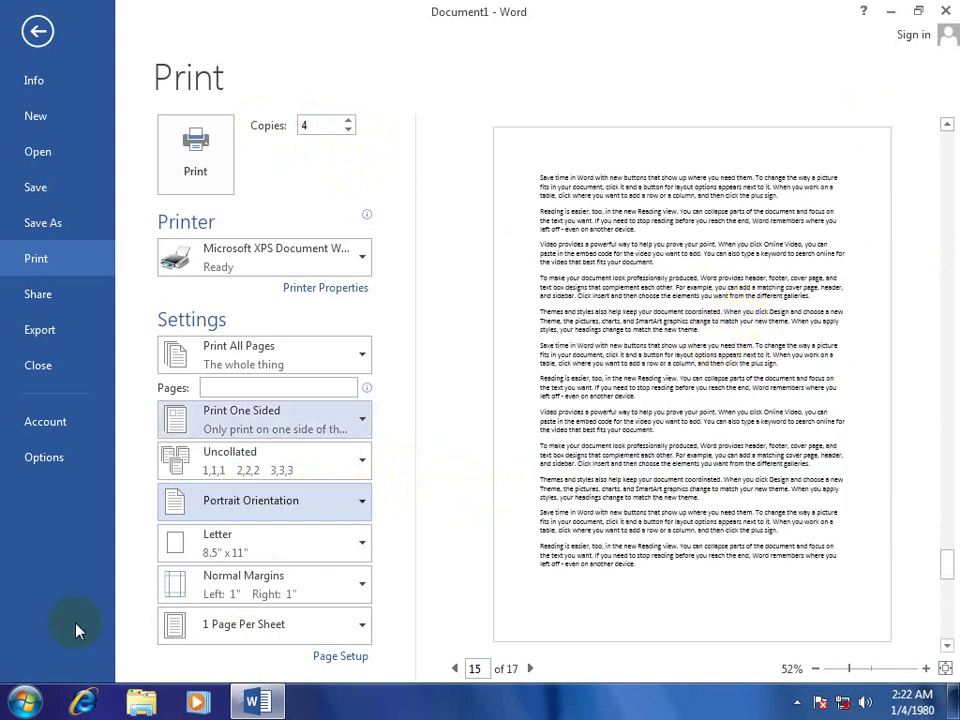
# - Try the Legal 8.5" x 14" paper size and return the paper size to Letter
pyautogui.click(268, 543)
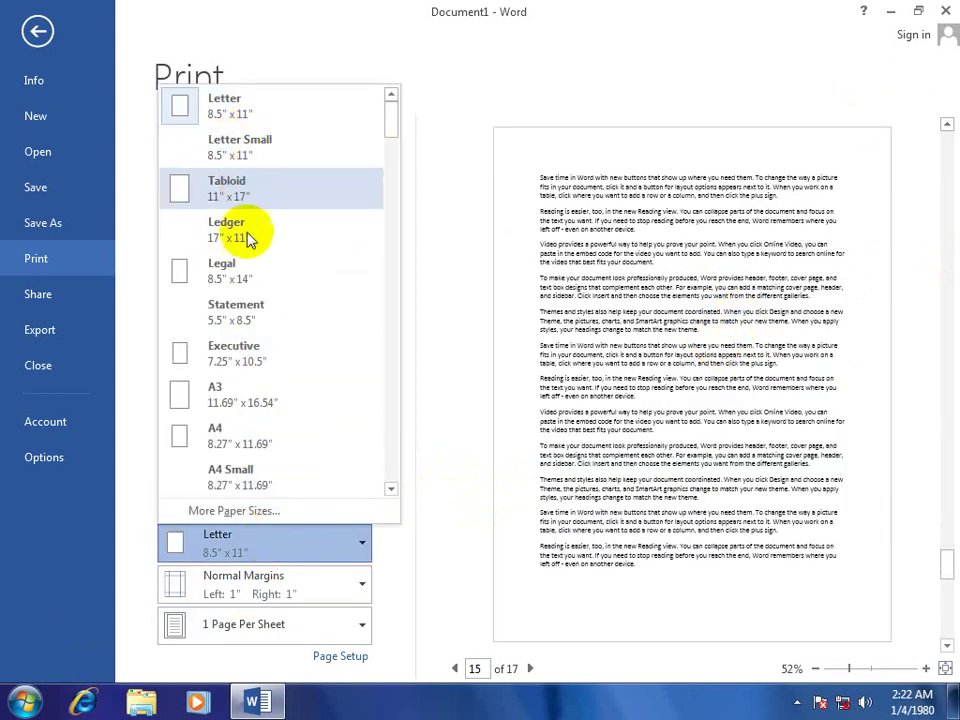
pyautogui.click(244, 270)
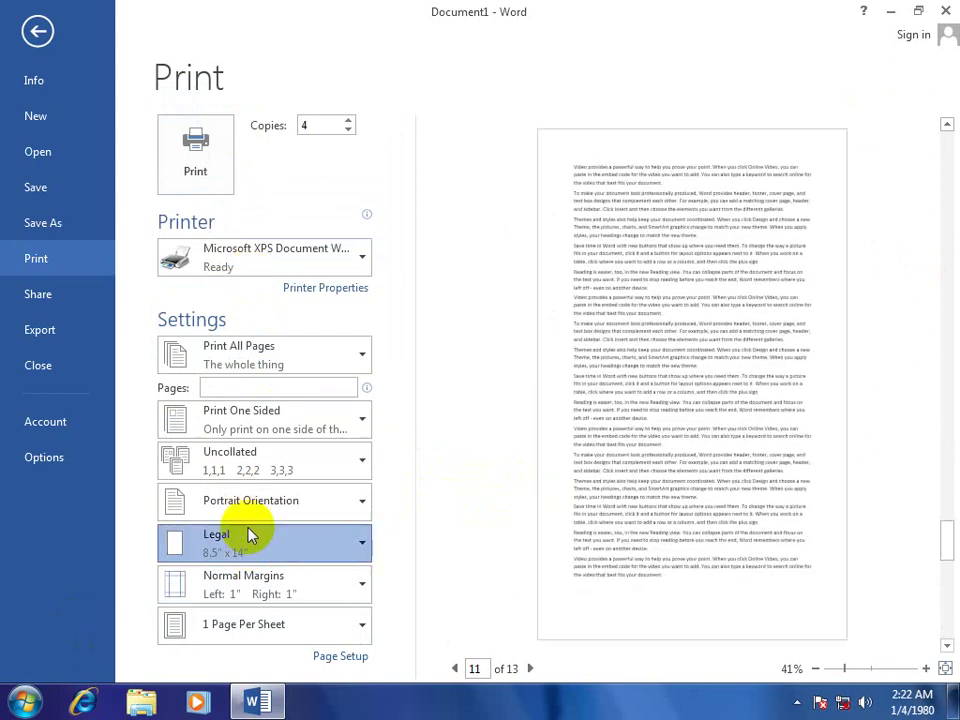
pyautogui.click(251, 542)
pyautogui.click(233, 113)
# - Try the A4 8.27" x 11.69" paper size for the printout and return the paper size to Letter 8.5" x 11"
pyautogui.click(246, 545)
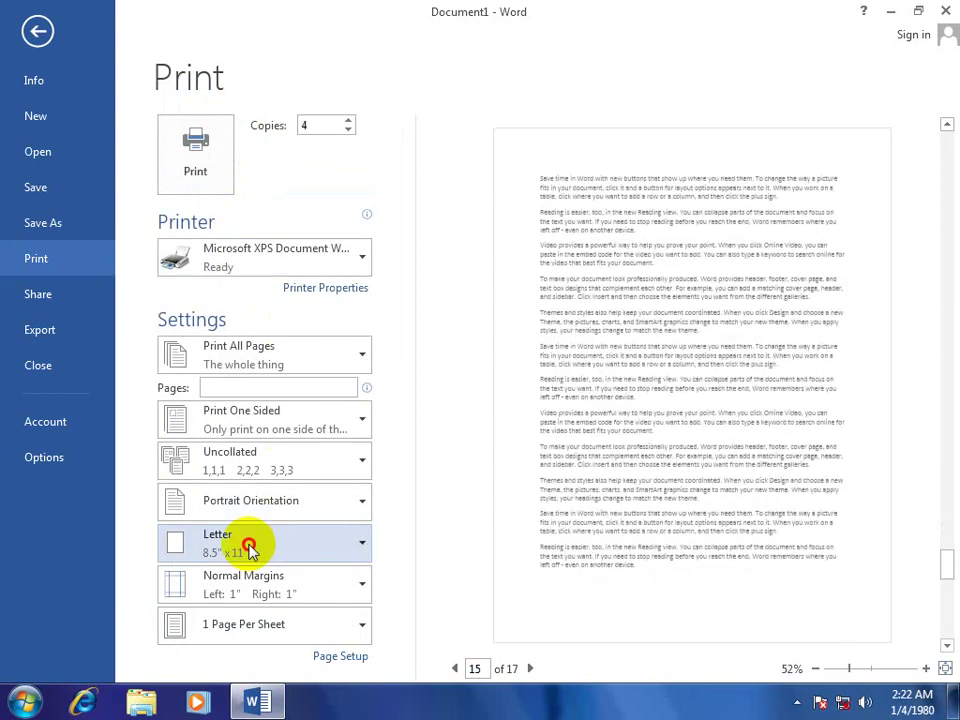
pyautogui.click(221, 440)
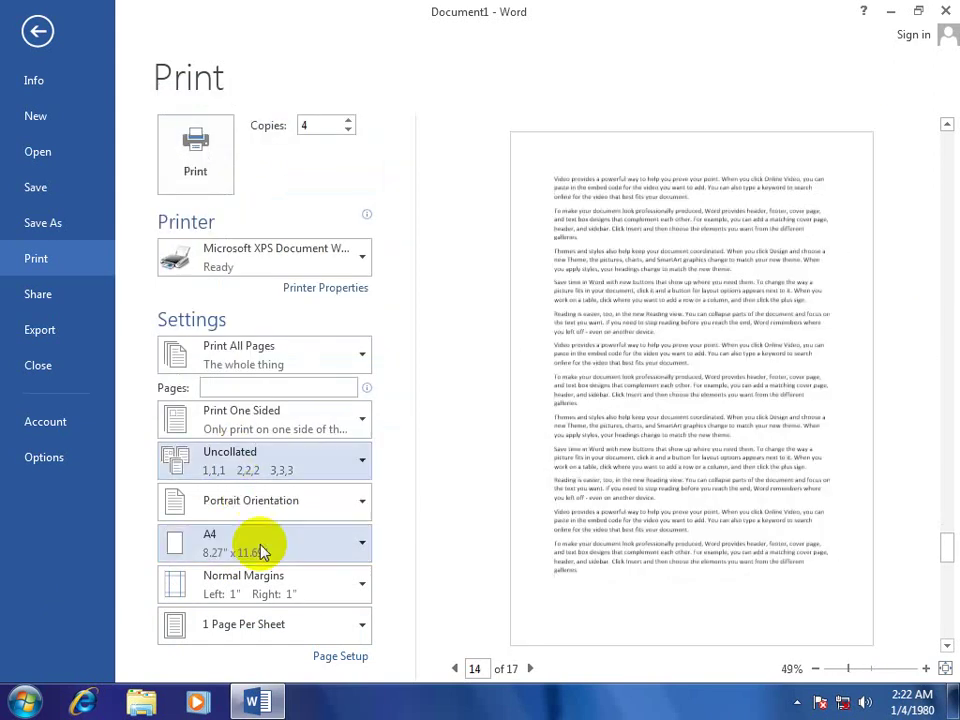
pyautogui.click(221, 550)
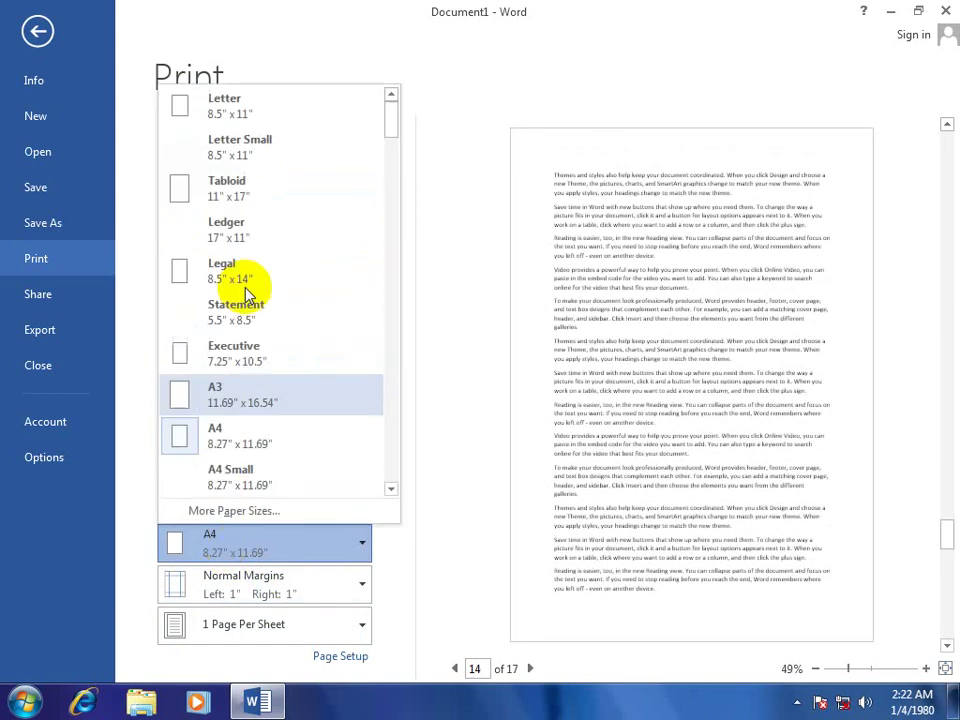
pyautogui.click(223, 103)
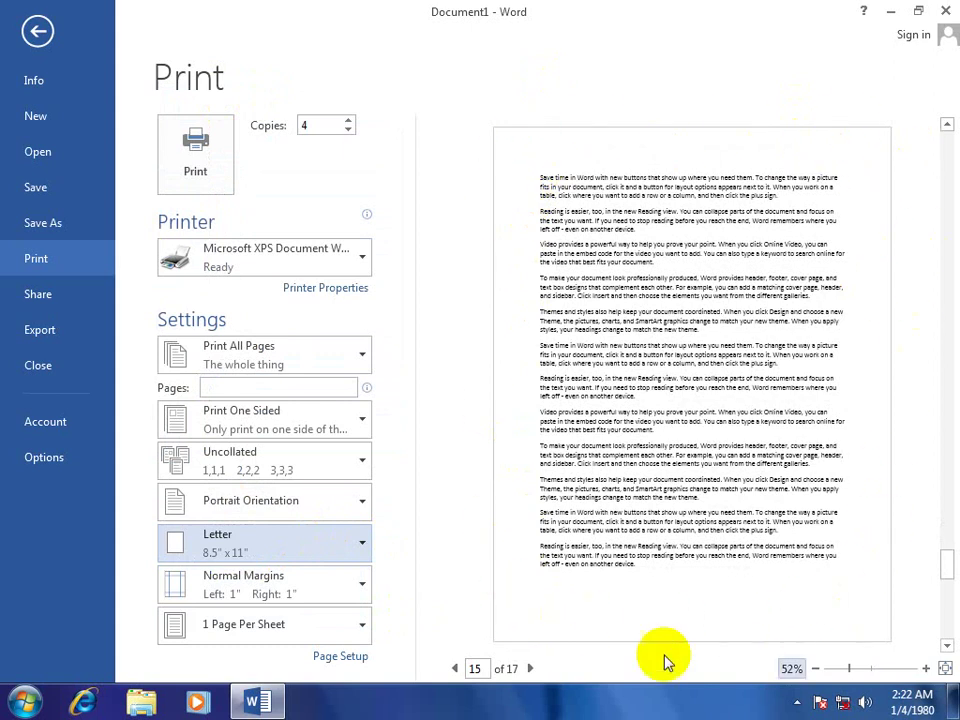
# - Try Narrow margins of 0.5" and restore the 1" margins through the Last Custom Setting option
pyautogui.click(220, 585)
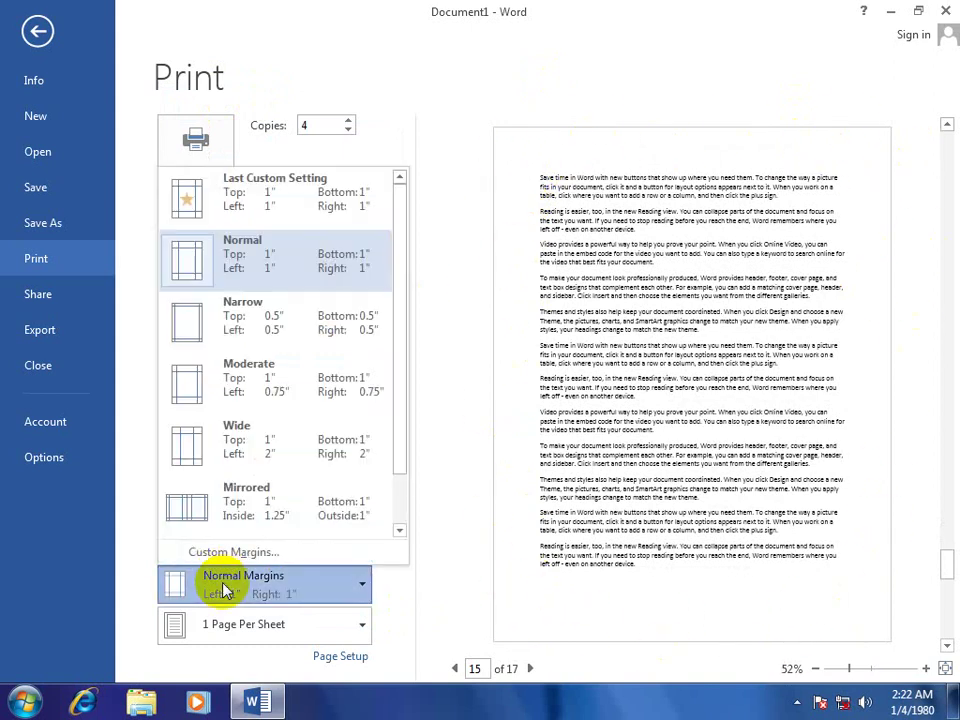
pyautogui.click(240, 320)
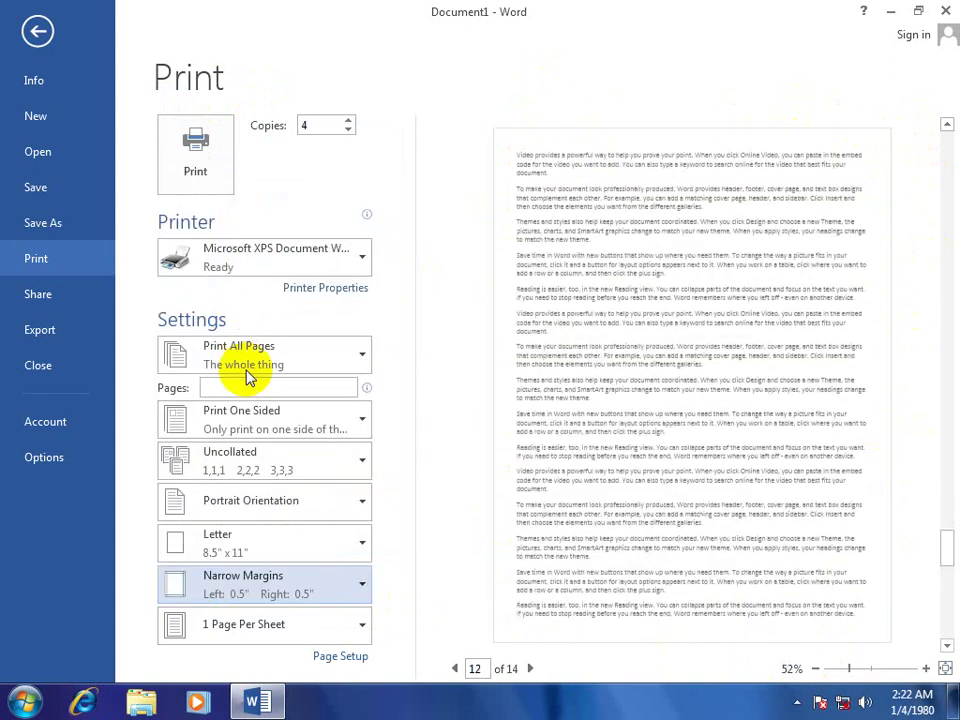
pyautogui.click(250, 588)
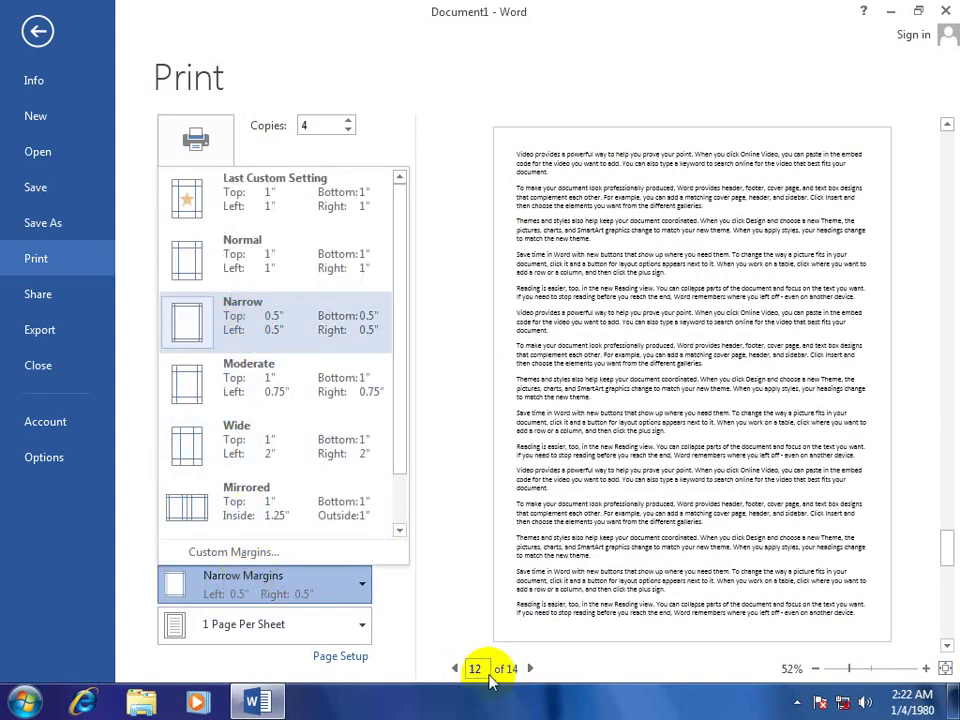
pyautogui.click(275, 196)
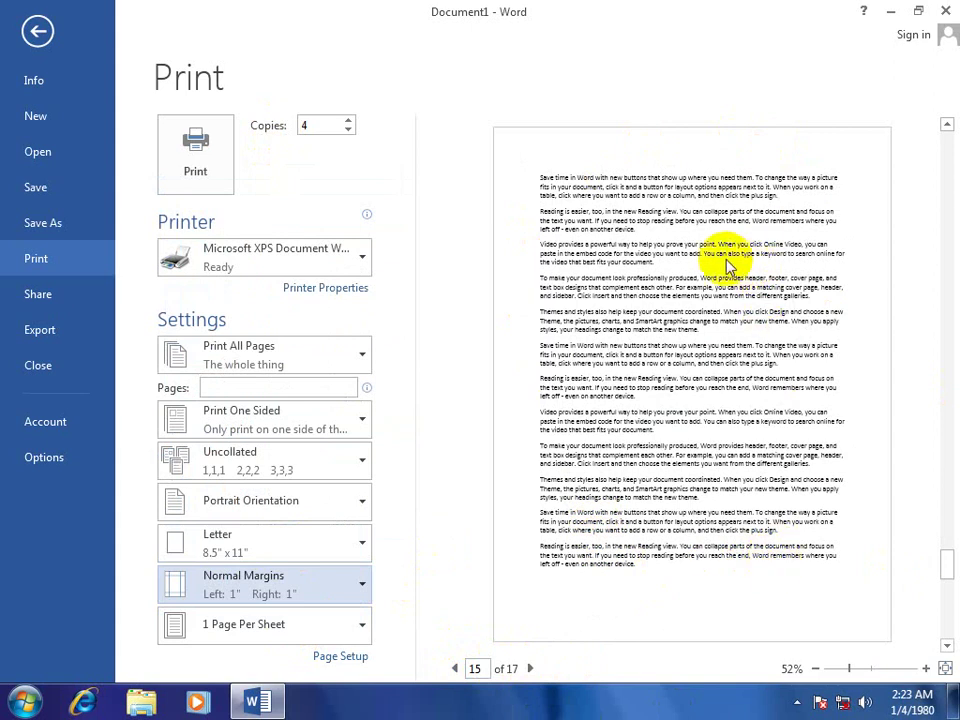
# - Try printing 2, 4 and 16 Pages Per Sheet and return the setting to 1 Page Per Sheet
pyautogui.click(306, 626)
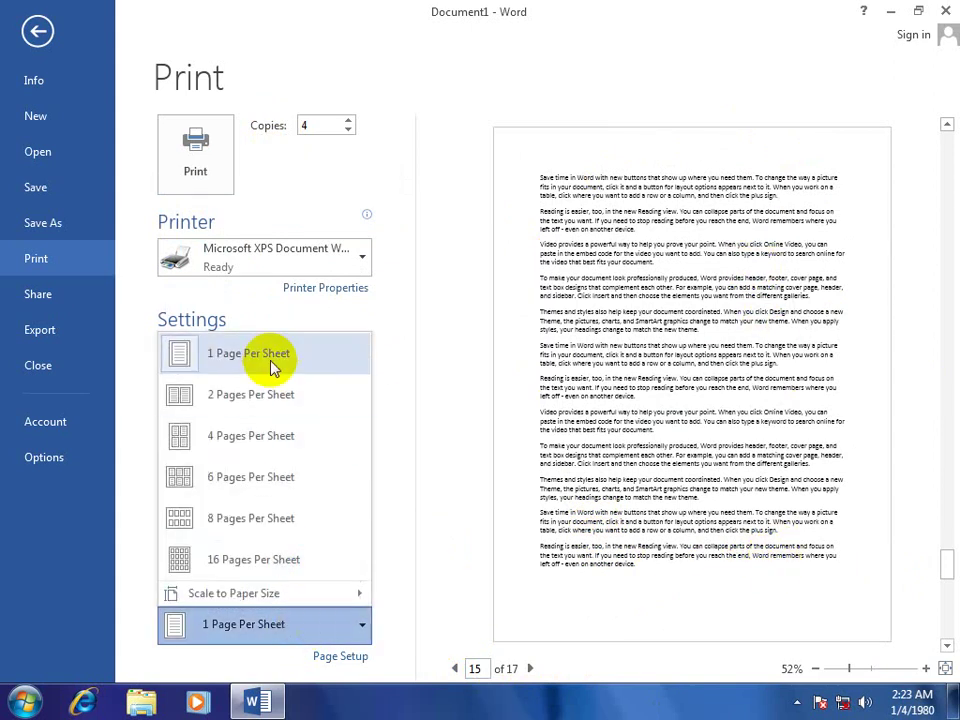
pyautogui.click(253, 365)
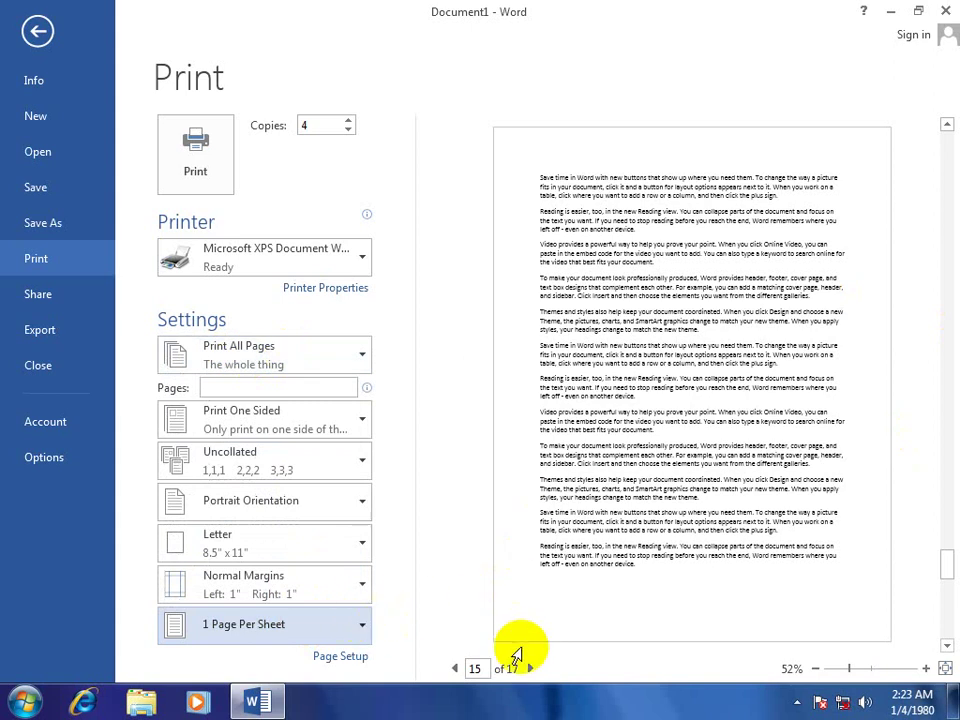
pyautogui.click(262, 626)
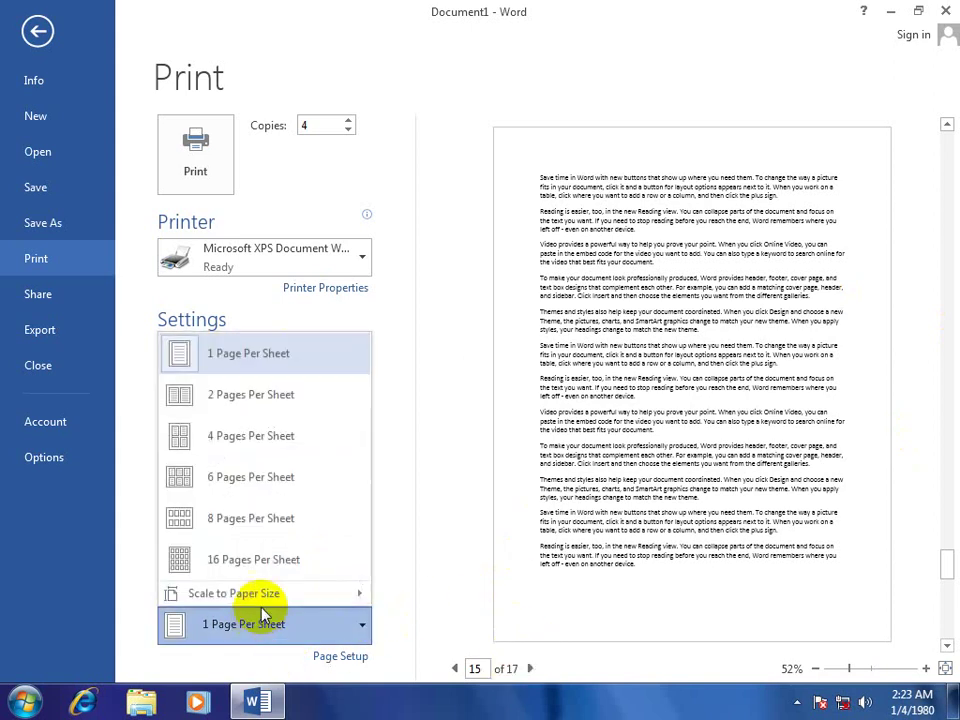
pyautogui.click(272, 398)
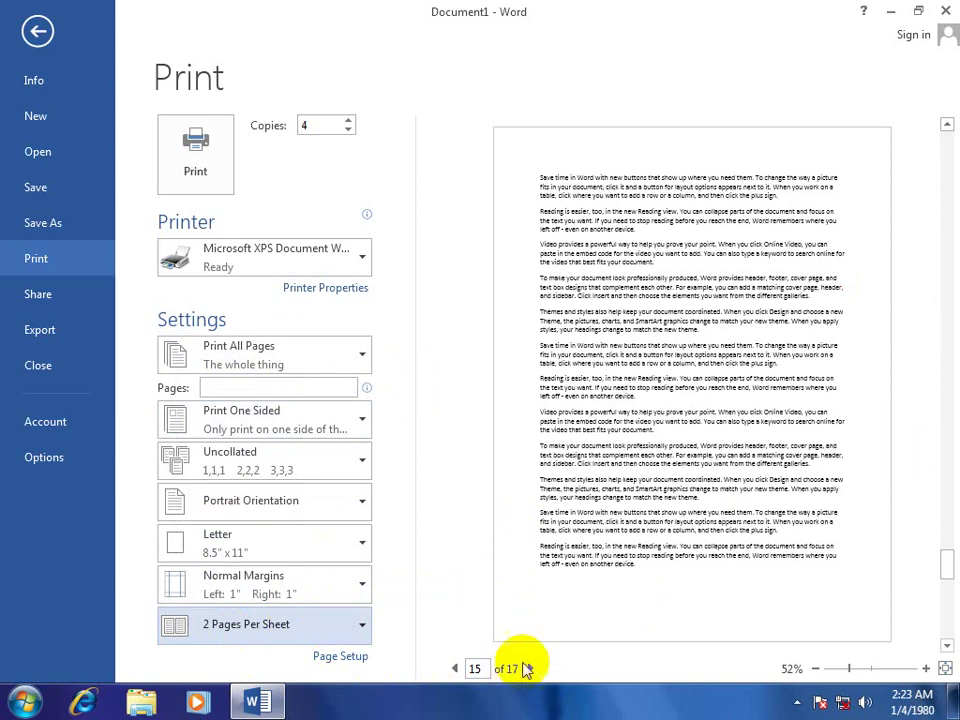
pyautogui.click(222, 626)
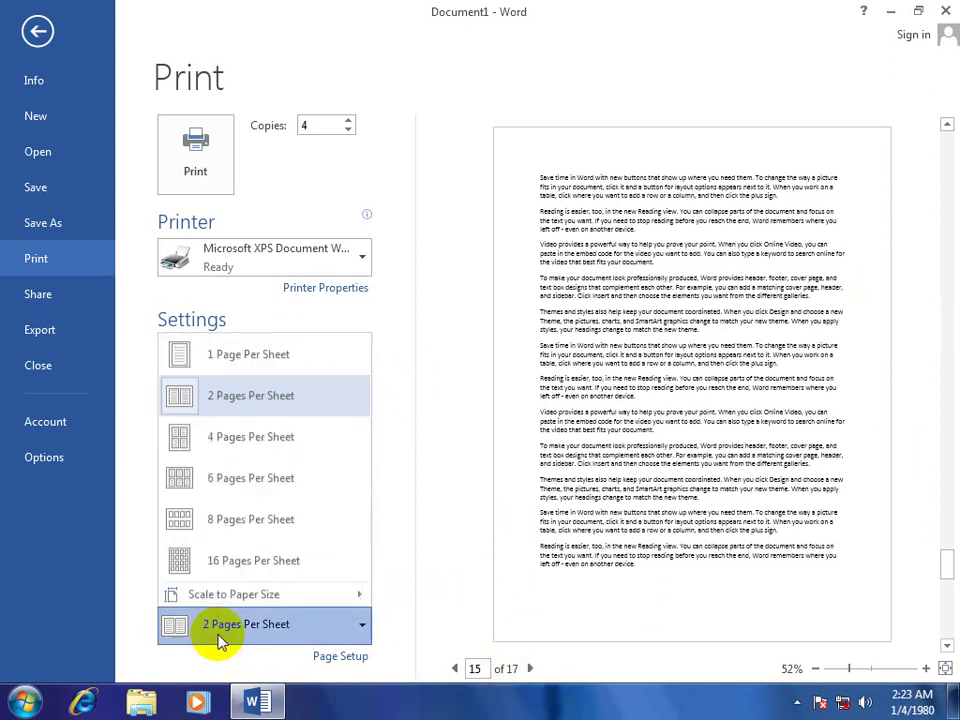
pyautogui.click(249, 436)
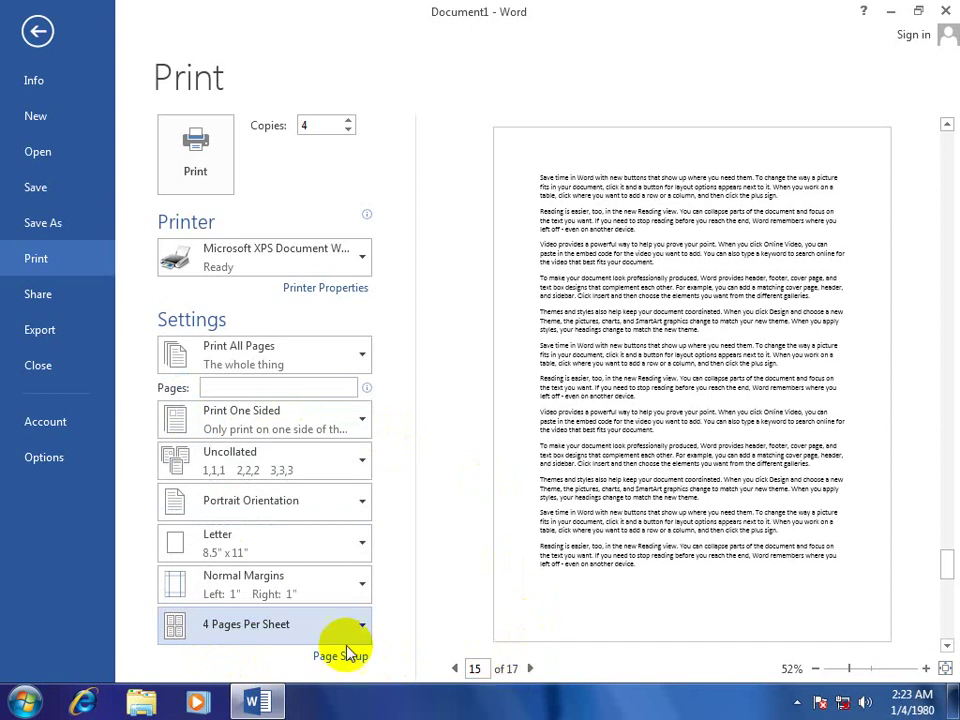
pyautogui.click(302, 630)
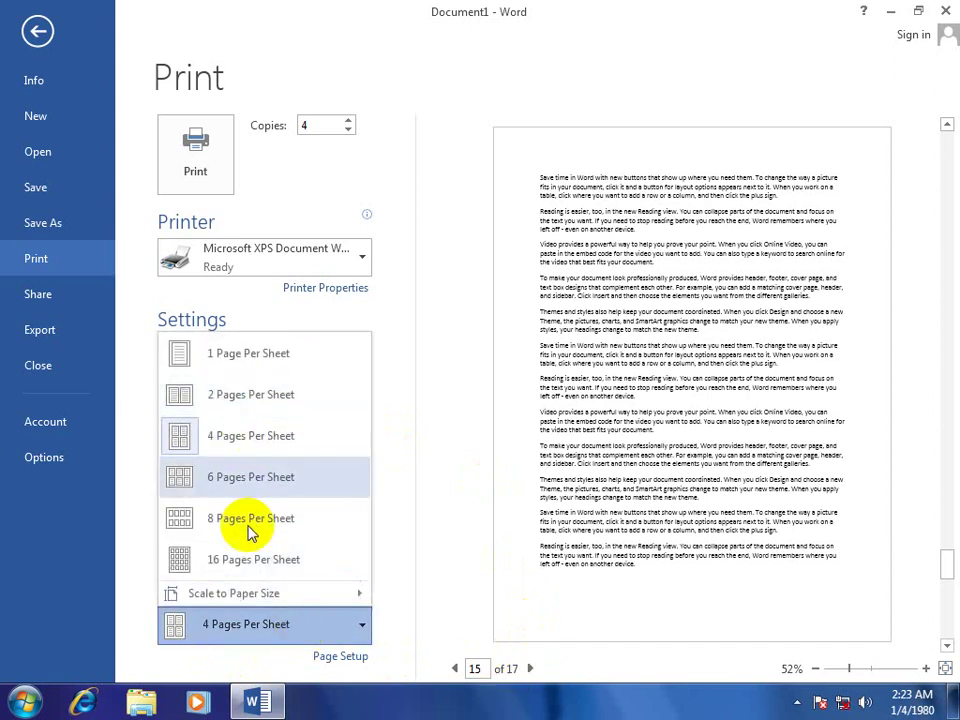
pyautogui.click(252, 562)
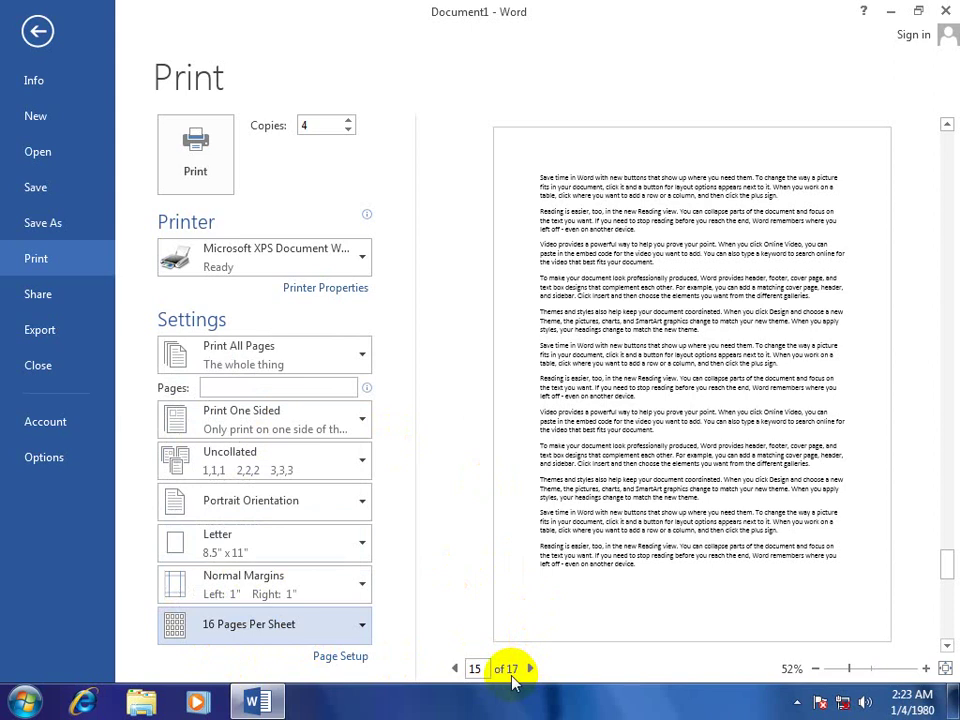
pyautogui.click(300, 628)
pyautogui.click(236, 369)
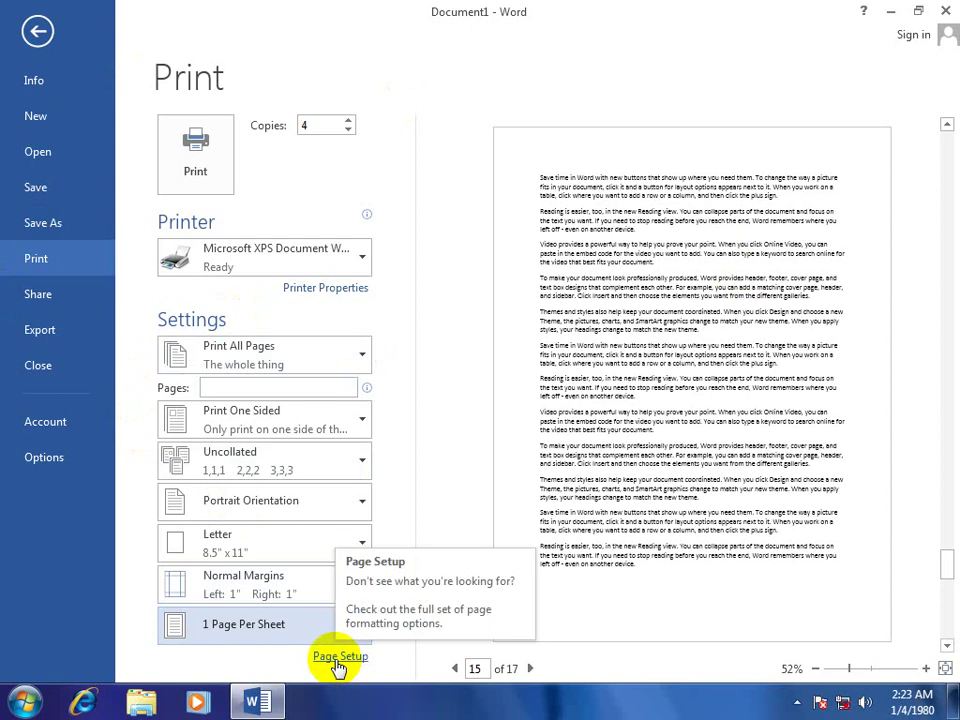
# - View the Share options and publish the document to the Desktop as a PDF with the suggested file name and Standard optimization
pyautogui.click(37, 298)
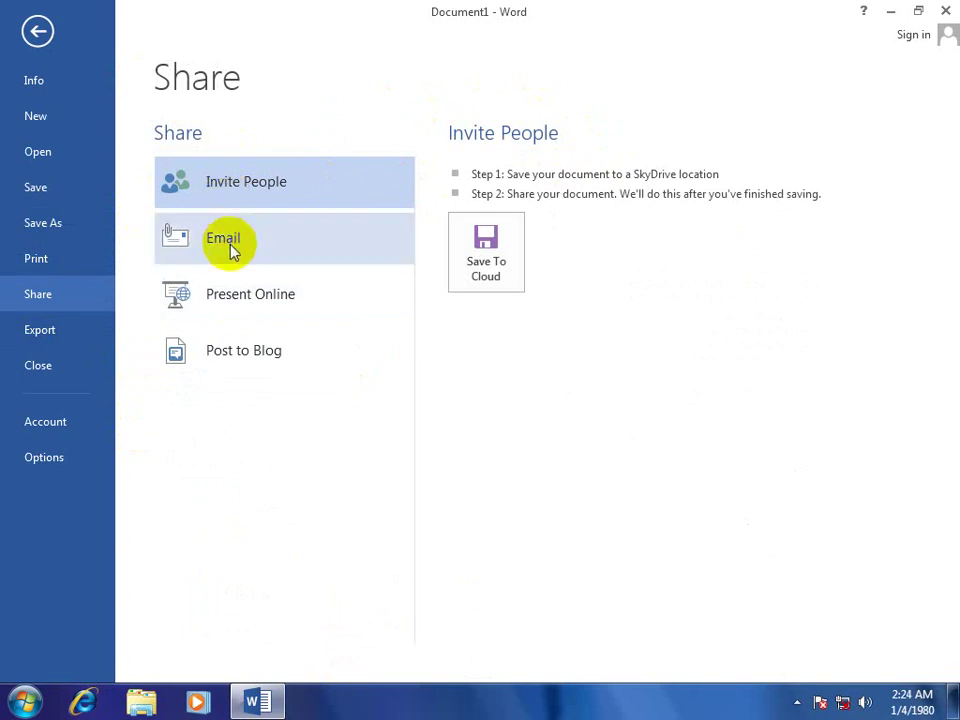
pyautogui.click(53, 341)
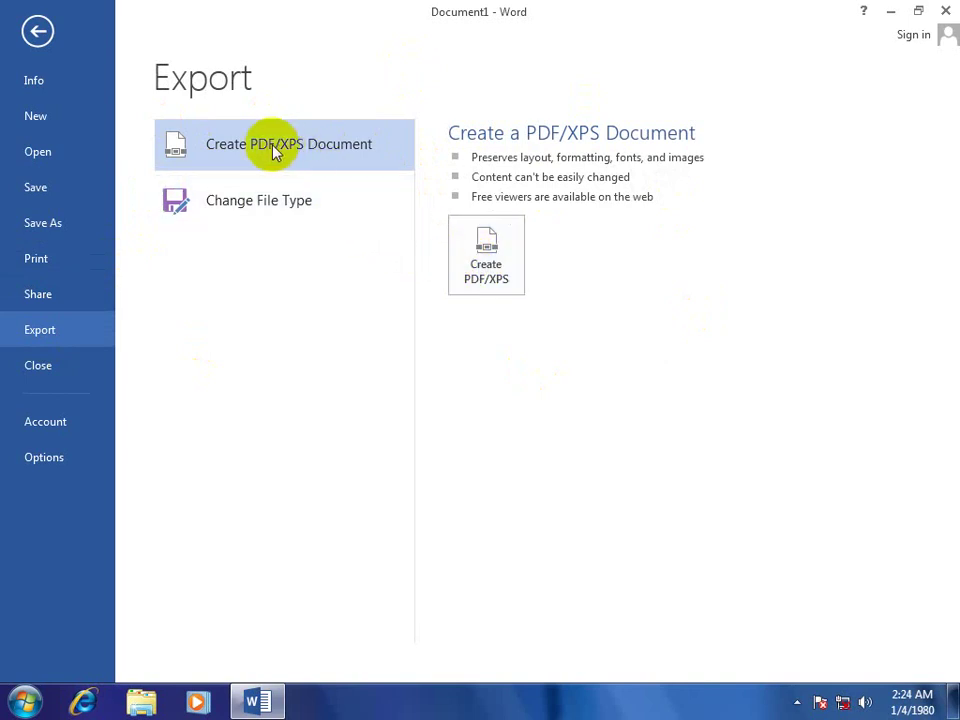
pyautogui.click(486, 272)
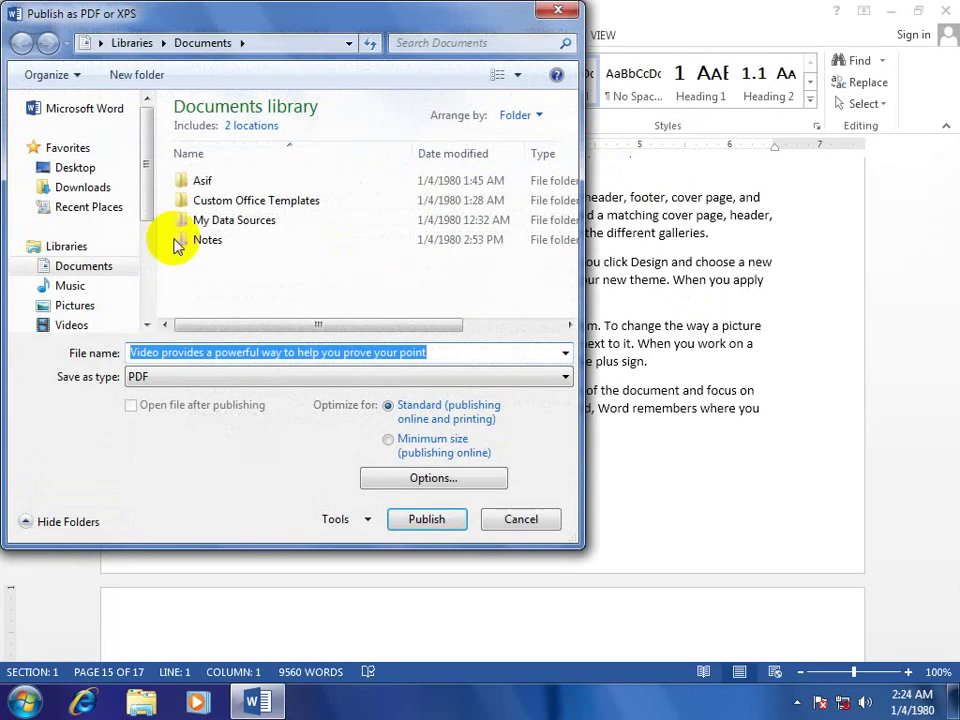
pyautogui.click(62, 170)
pyautogui.click(426, 519)
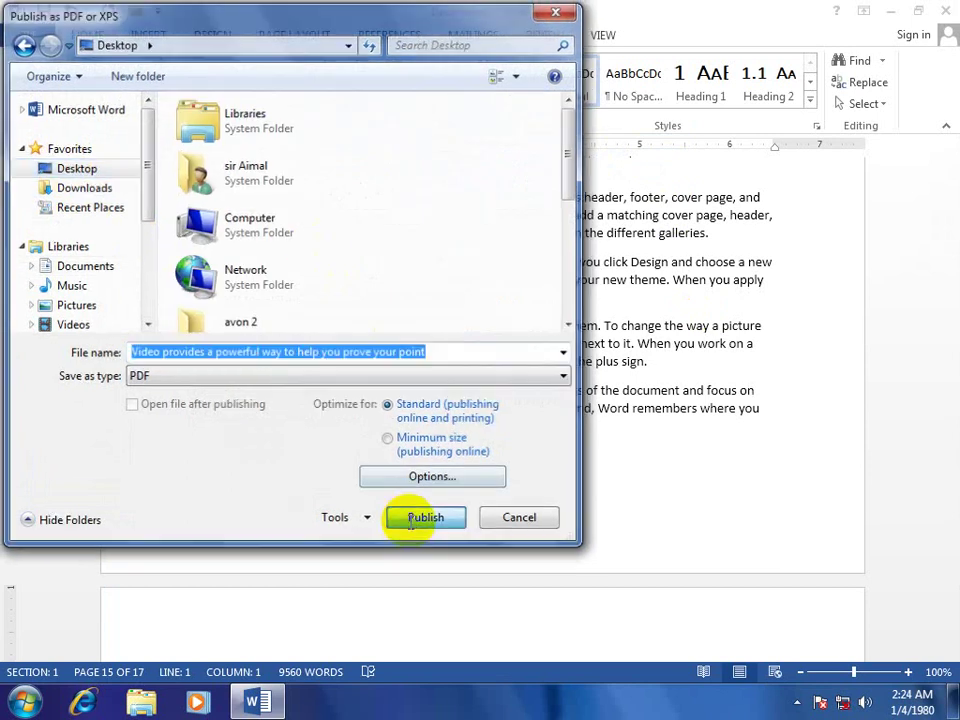
# - Show the Windows desktop and try to open the published PDF, cancelling the request to find a program
pyautogui.click(955, 702)
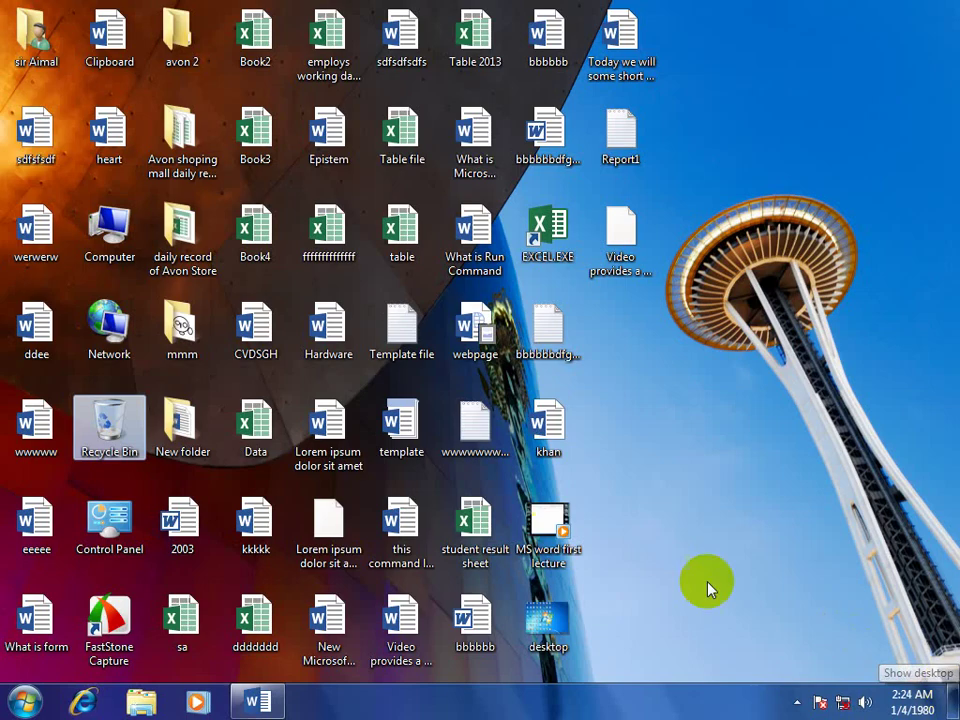
pyautogui.doubleClick(610, 238)
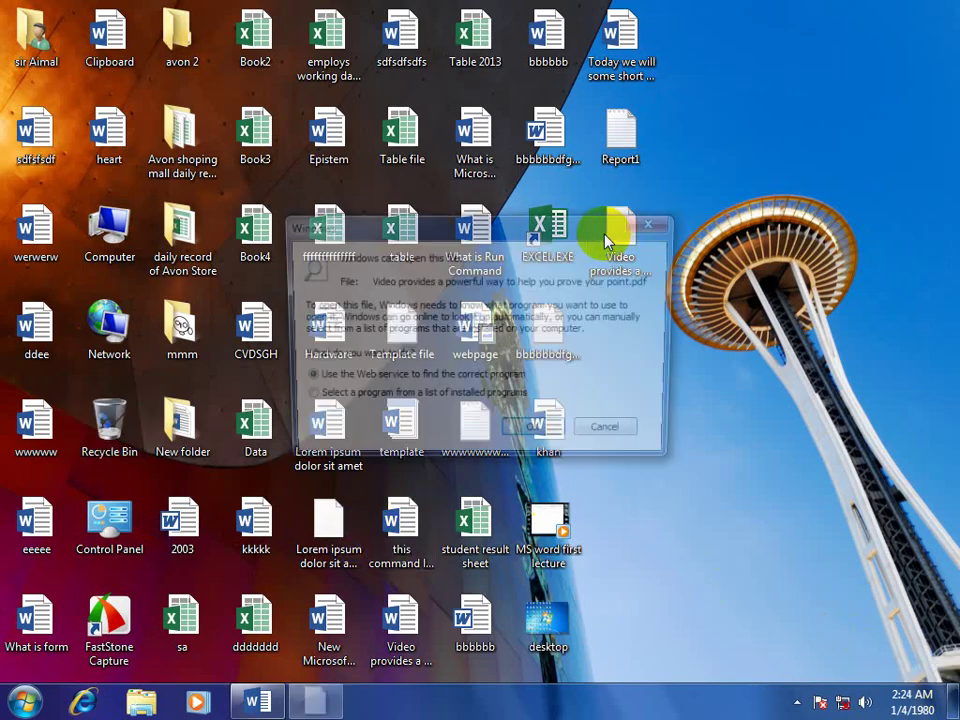
pyautogui.click(615, 437)
pyautogui.doubleClick(613, 242)
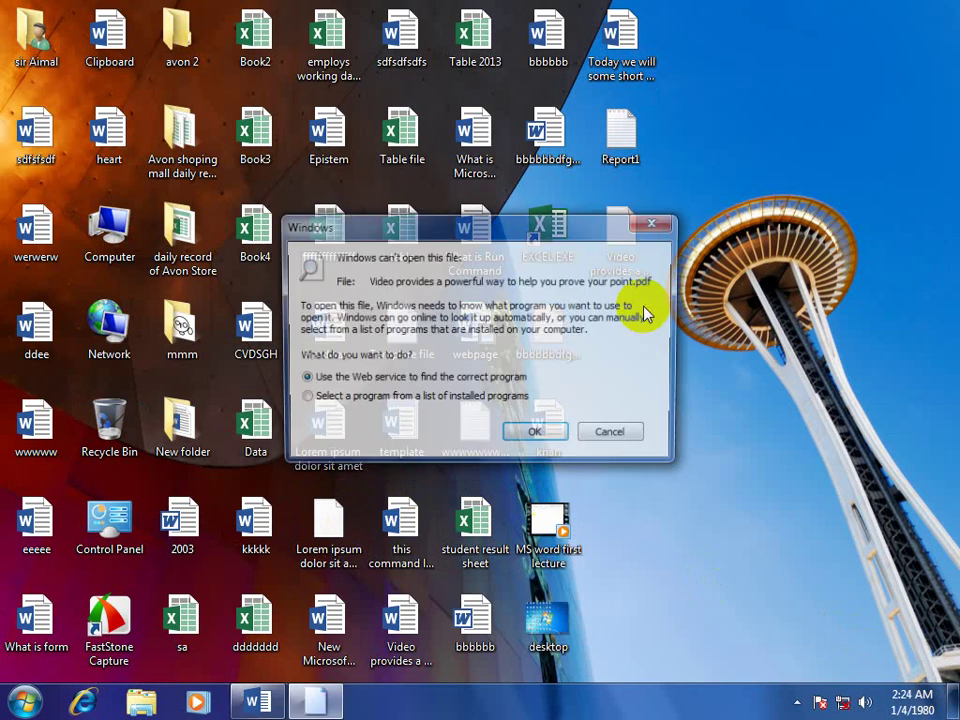
pyautogui.click(614, 437)
pyautogui.moveTo(700, 202); pyautogui.dragTo(654, 364)
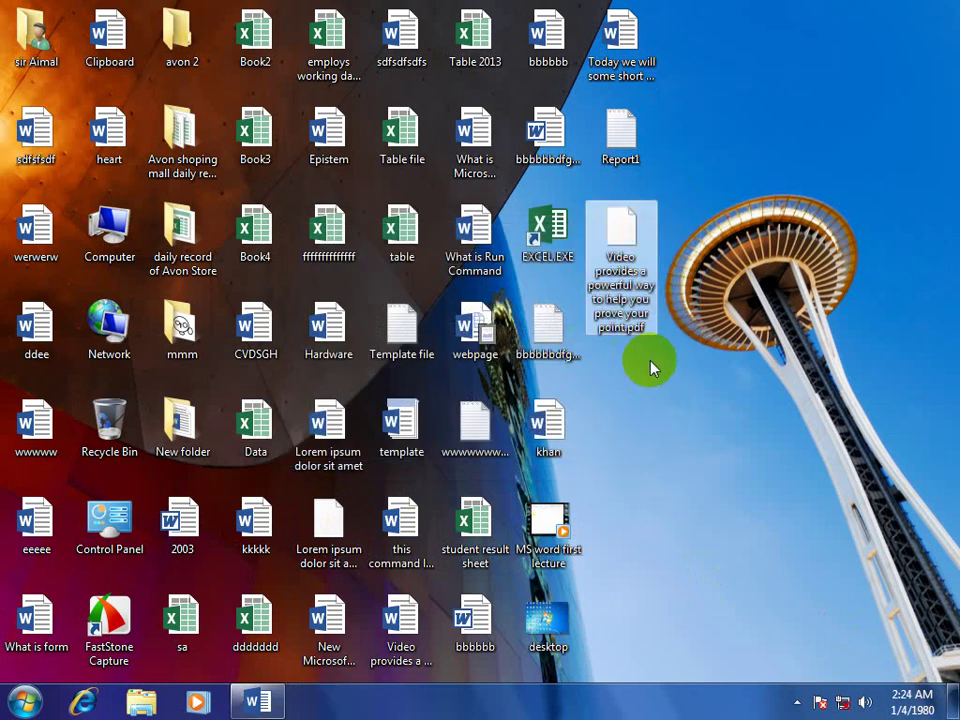
pyautogui.click(697, 210)
# - Switch back to Word and choose Plain Text as the file type to export the document to
pyautogui.click(257, 702)
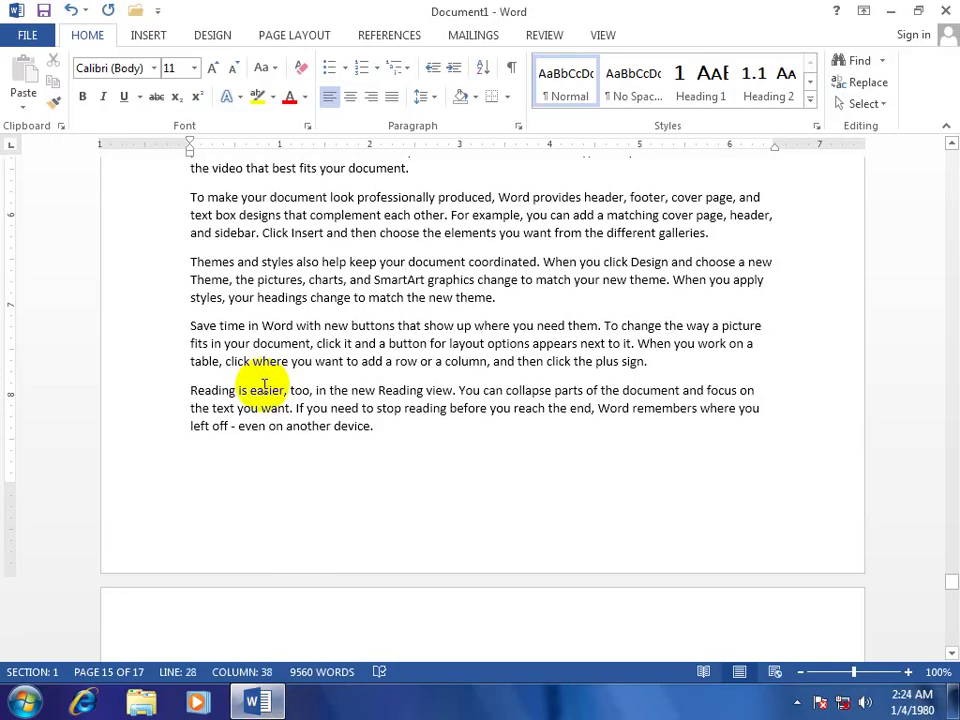
pyautogui.click(38, 42)
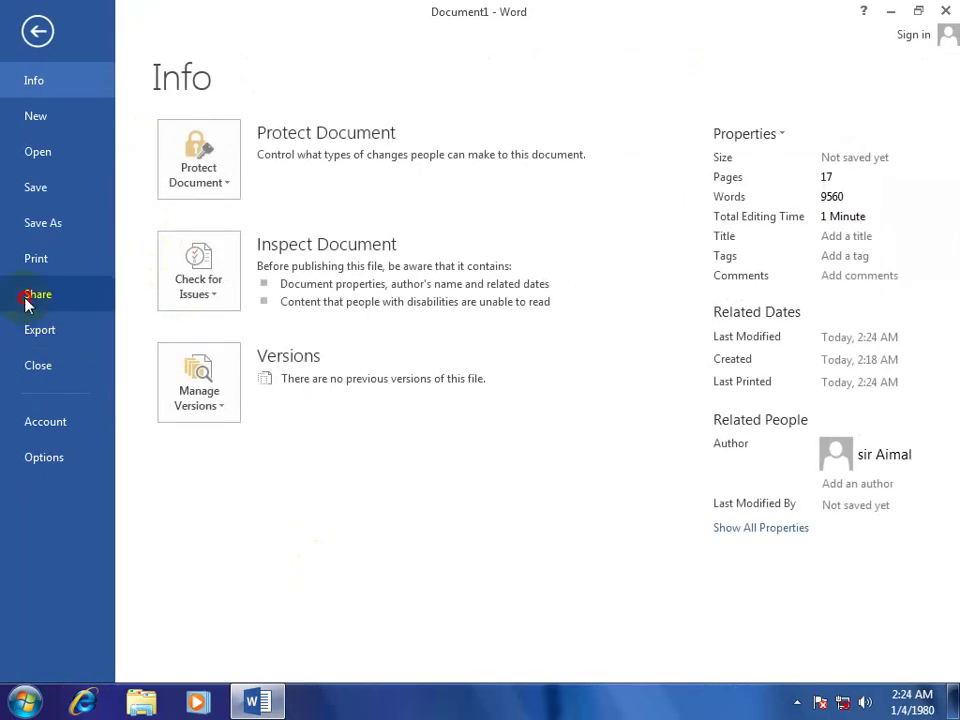
pyautogui.click(44, 300)
pyautogui.click(47, 333)
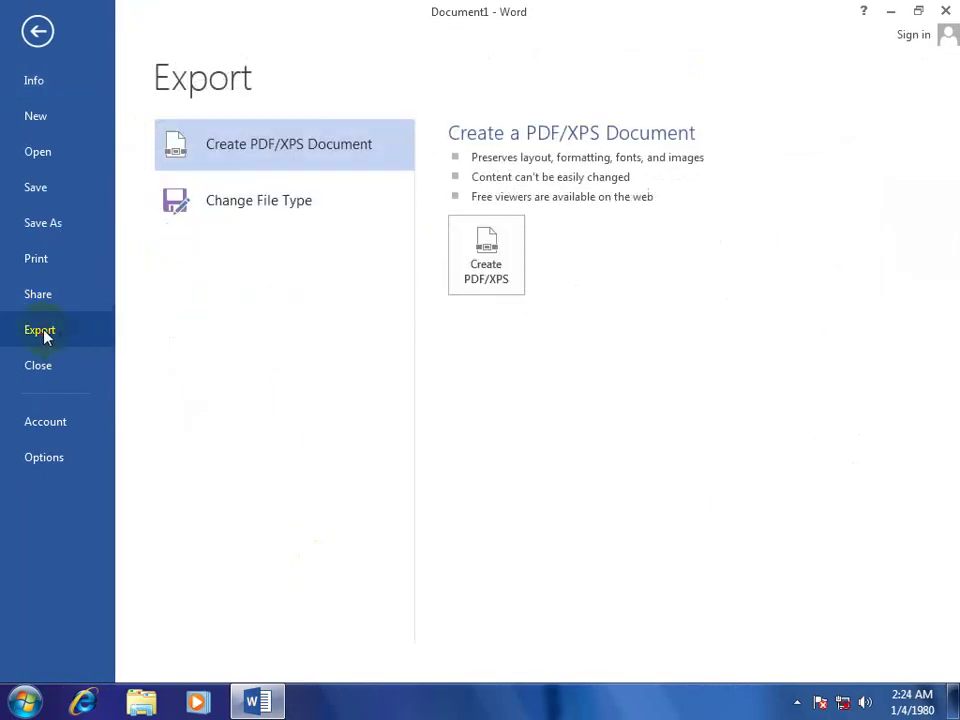
pyautogui.click(243, 205)
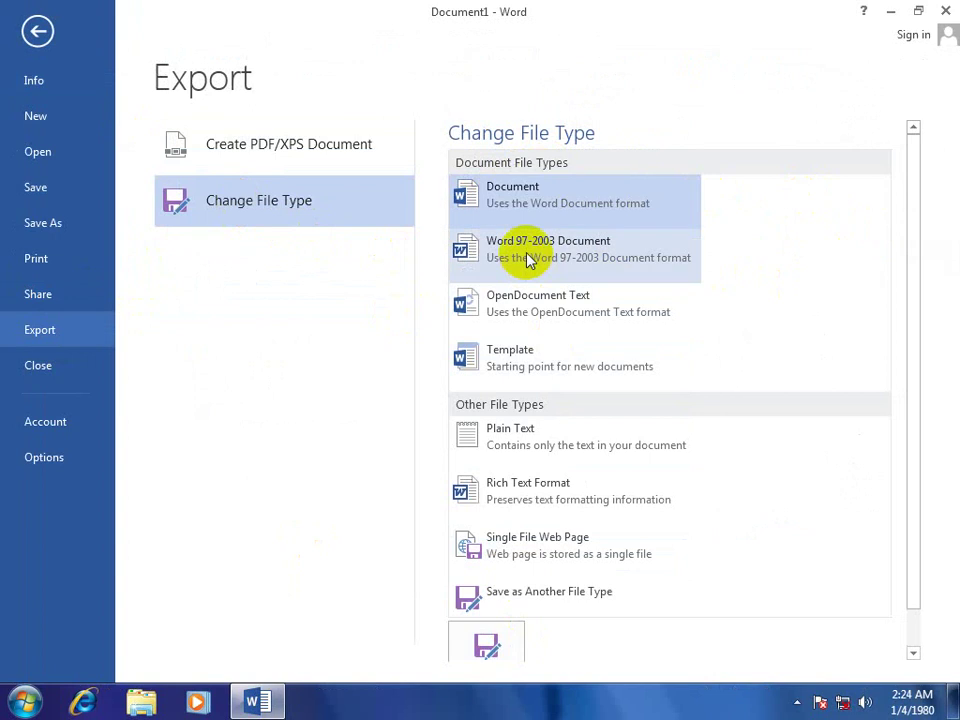
pyautogui.click(545, 308)
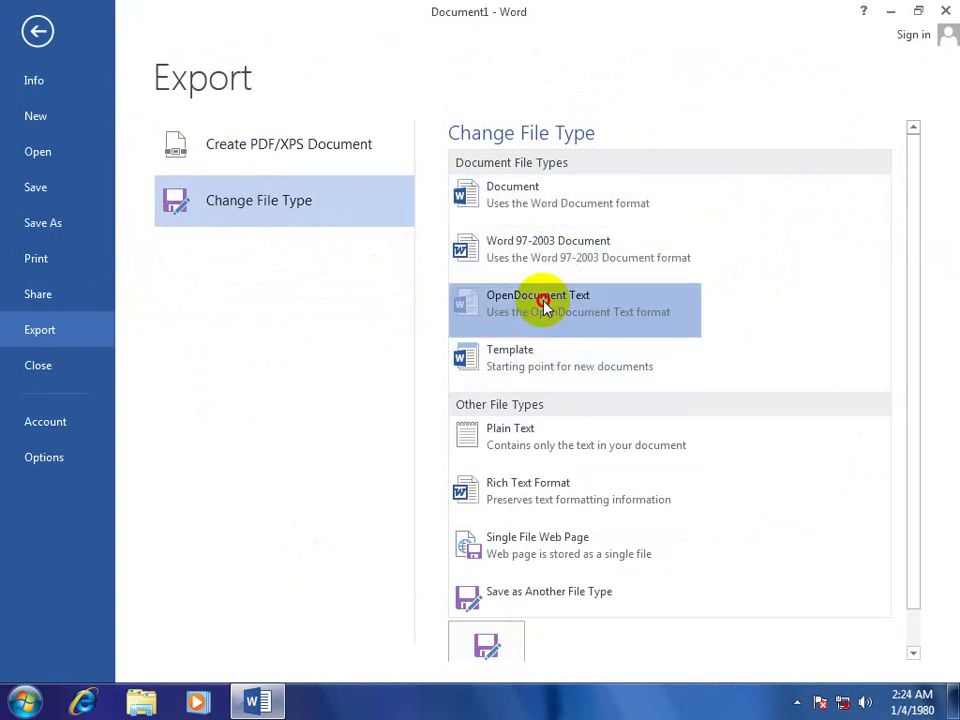
pyautogui.click(532, 363)
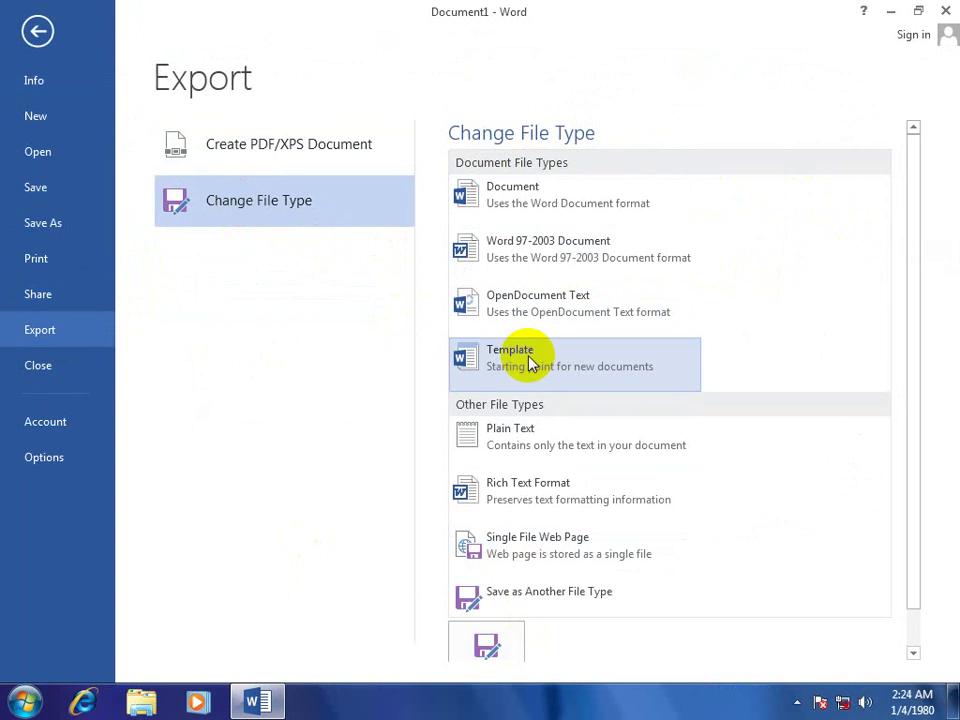
pyautogui.click(512, 446)
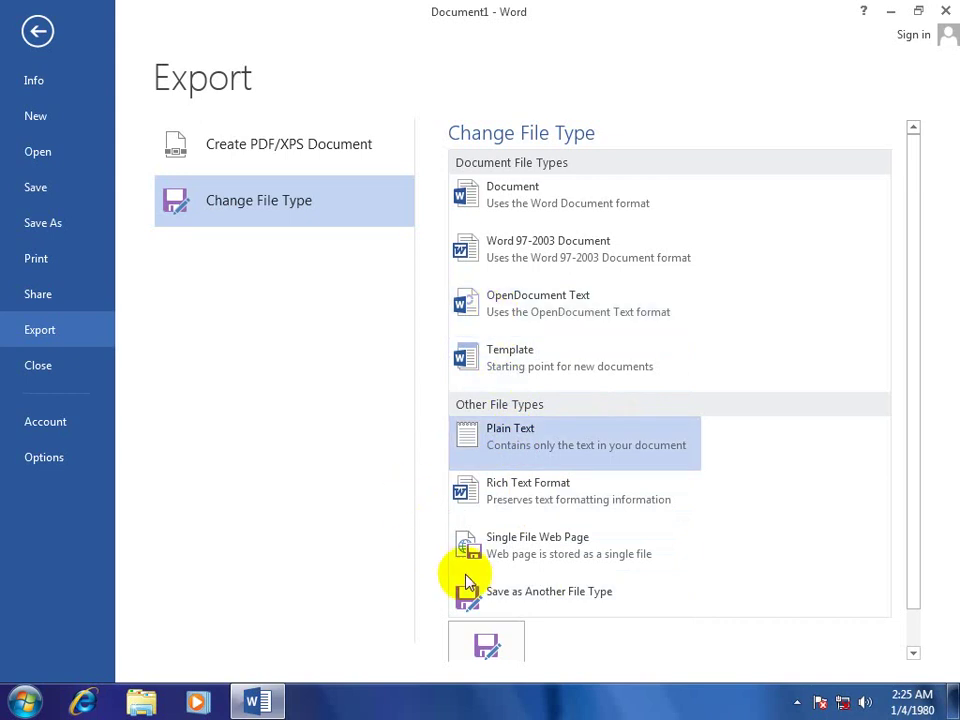
# - Save the document as plain text on the Desktop with the suggested file name and Windows (Default) encoding
pyautogui.click(482, 652)
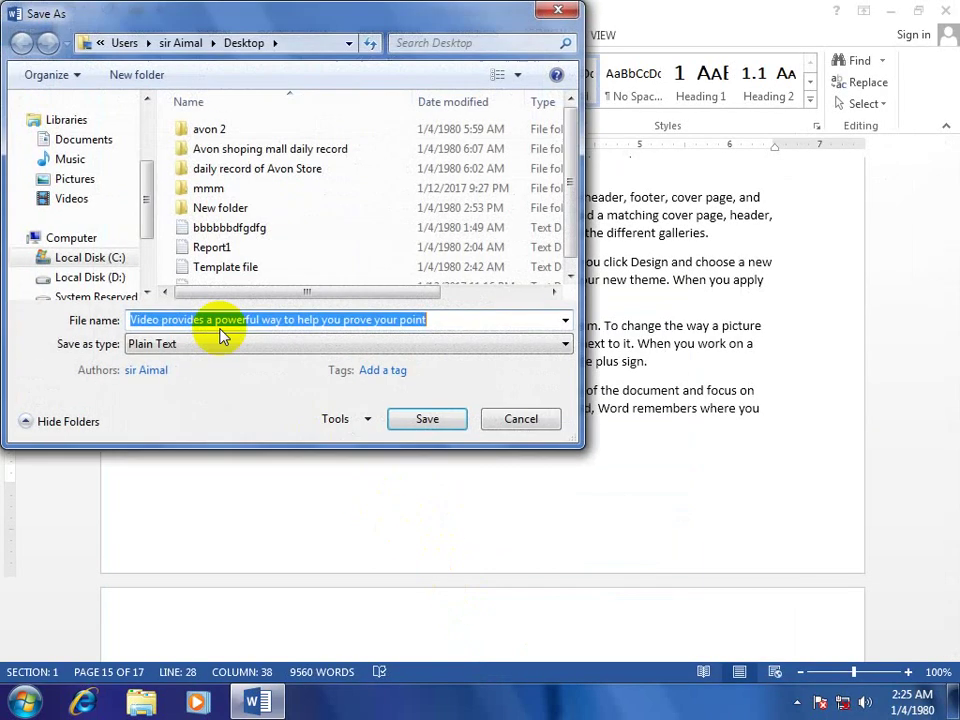
pyautogui.moveTo(143, 189); pyautogui.dragTo(141, 111)
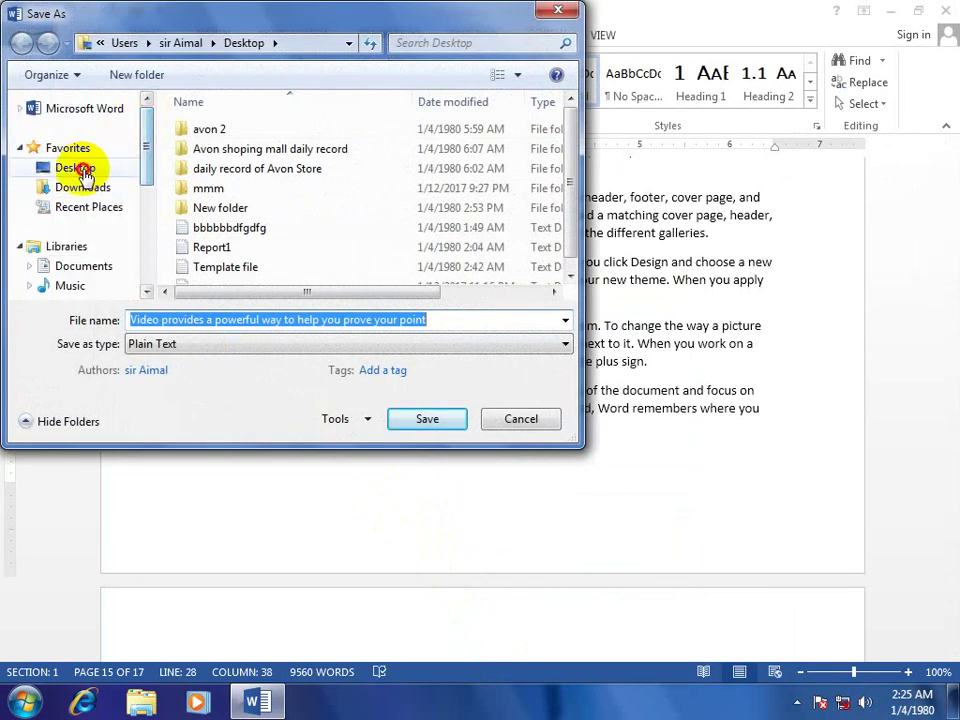
pyautogui.click(75, 166)
pyautogui.click(420, 418)
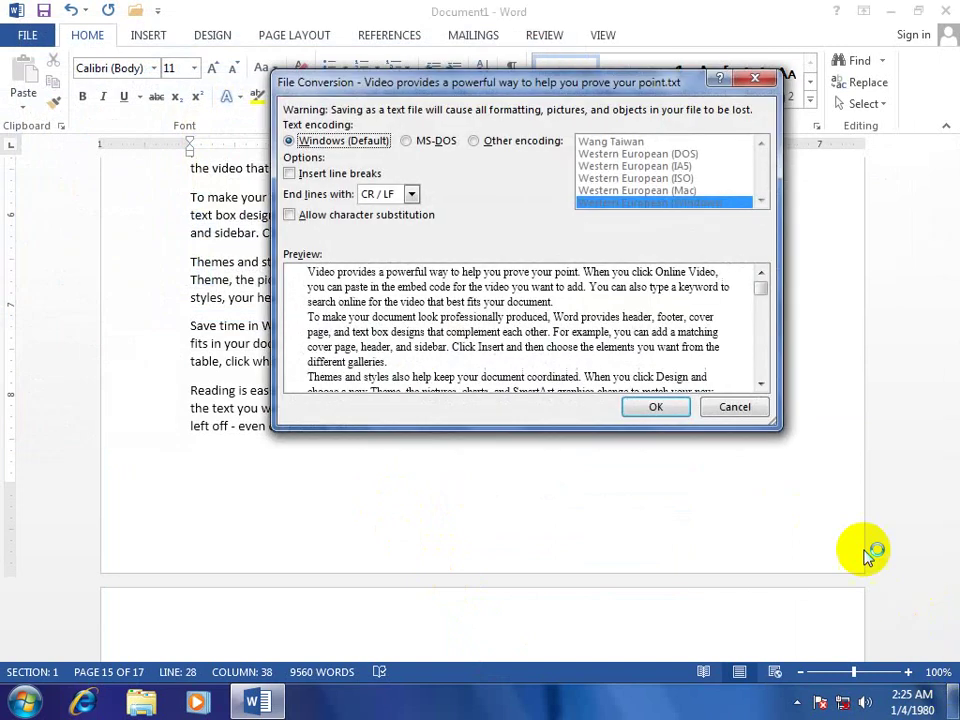
pyautogui.click(649, 406)
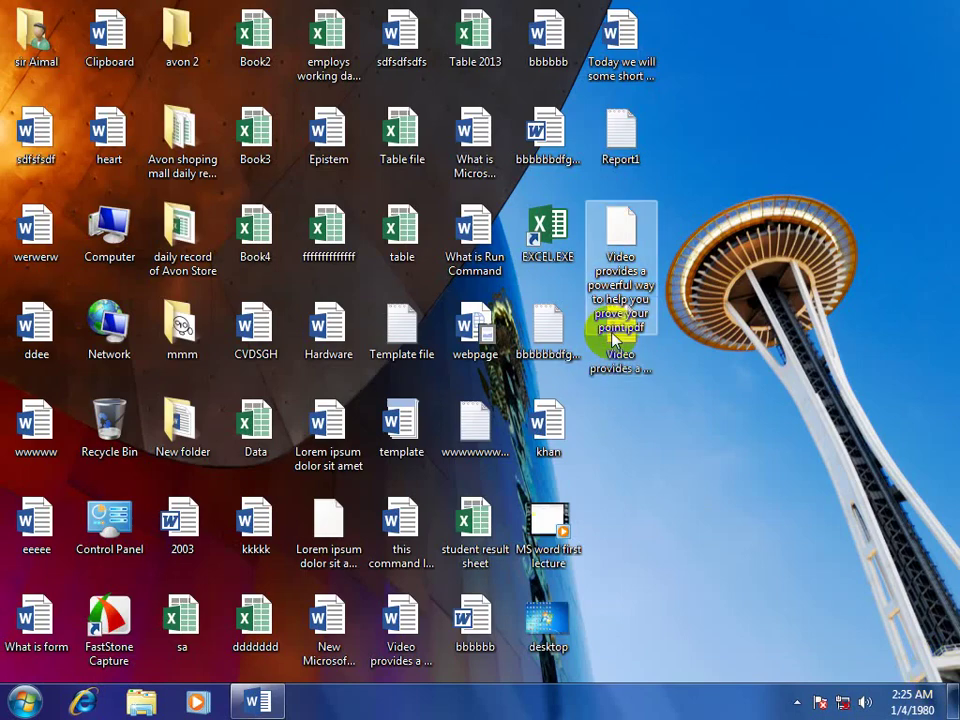
# - Open the exported text file from the Windows desktop to check its contents and close it
pyautogui.doubleClick(617, 338)
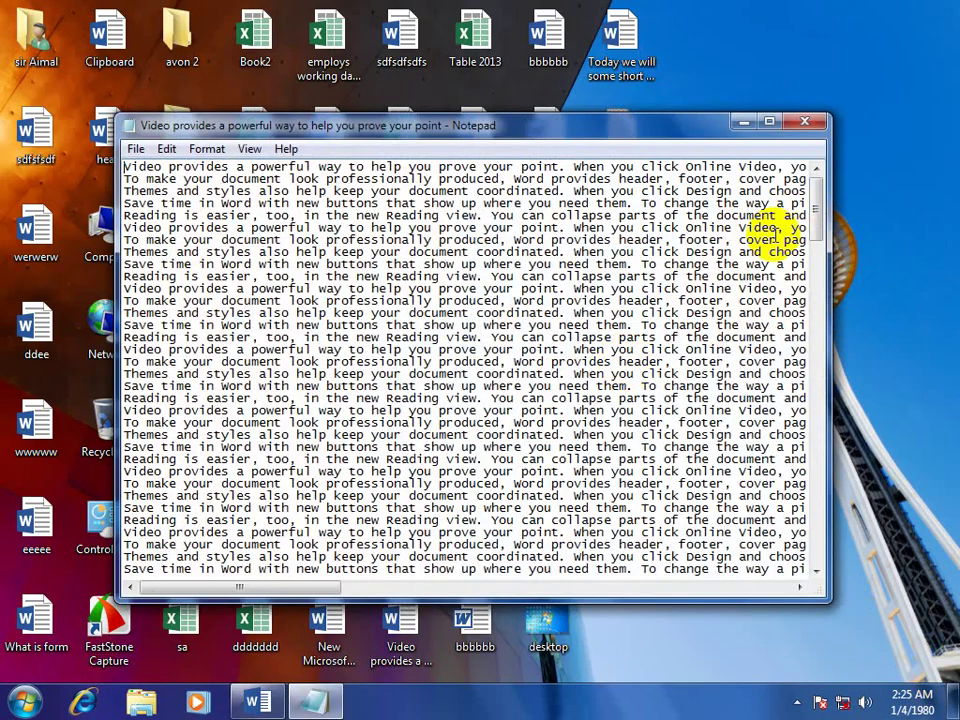
pyautogui.click(788, 127)
# - Switch back to Word and close the document while keeping the program open
pyautogui.click(258, 703)
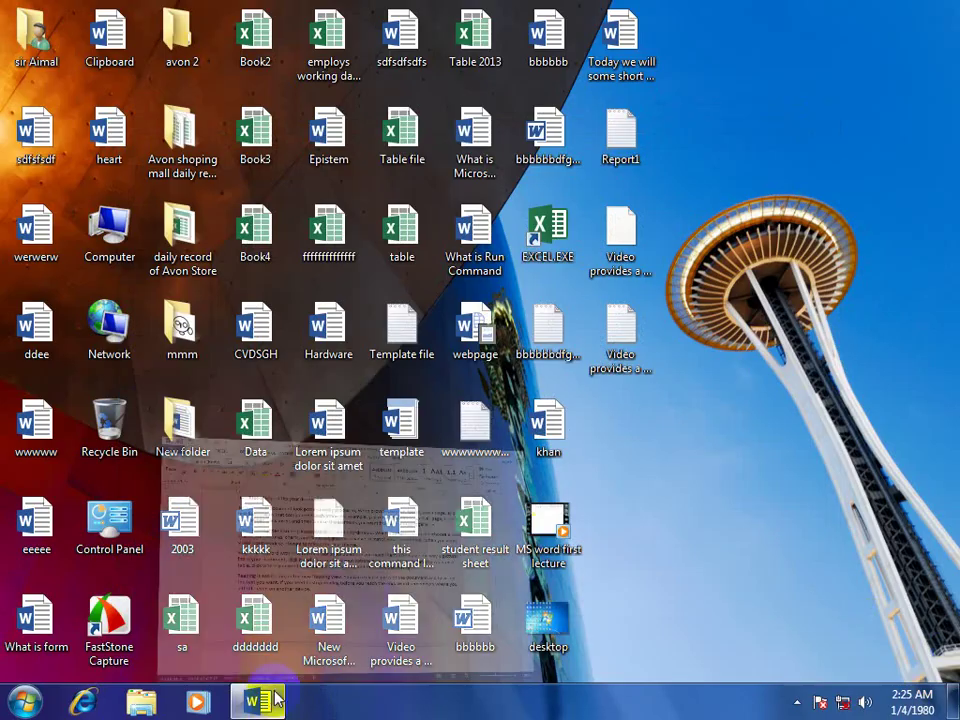
pyautogui.click(29, 37)
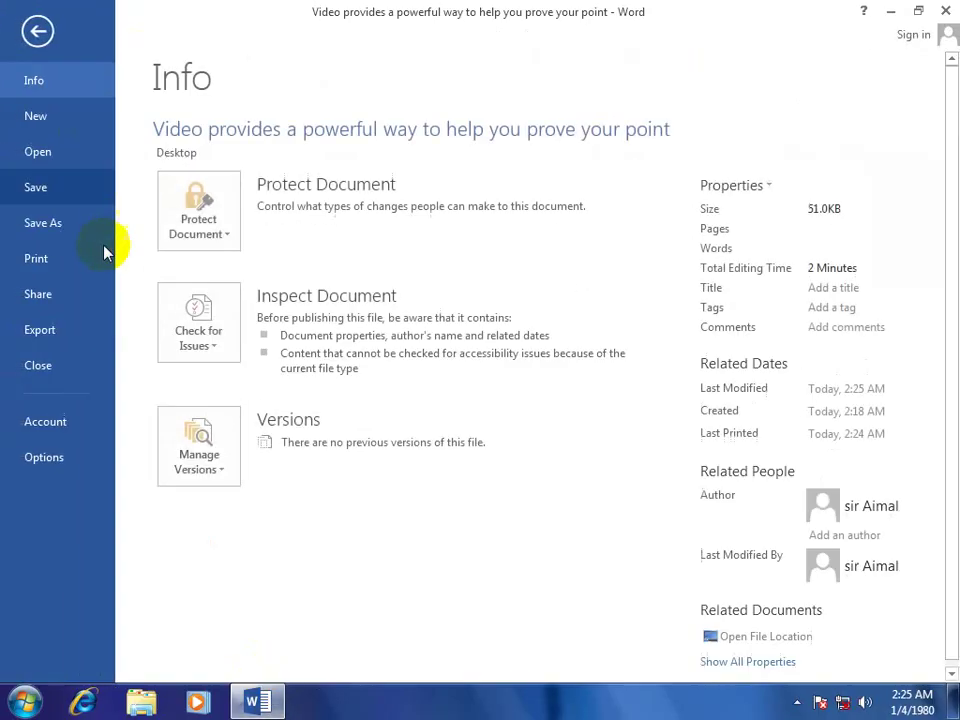
pyautogui.click(38, 366)
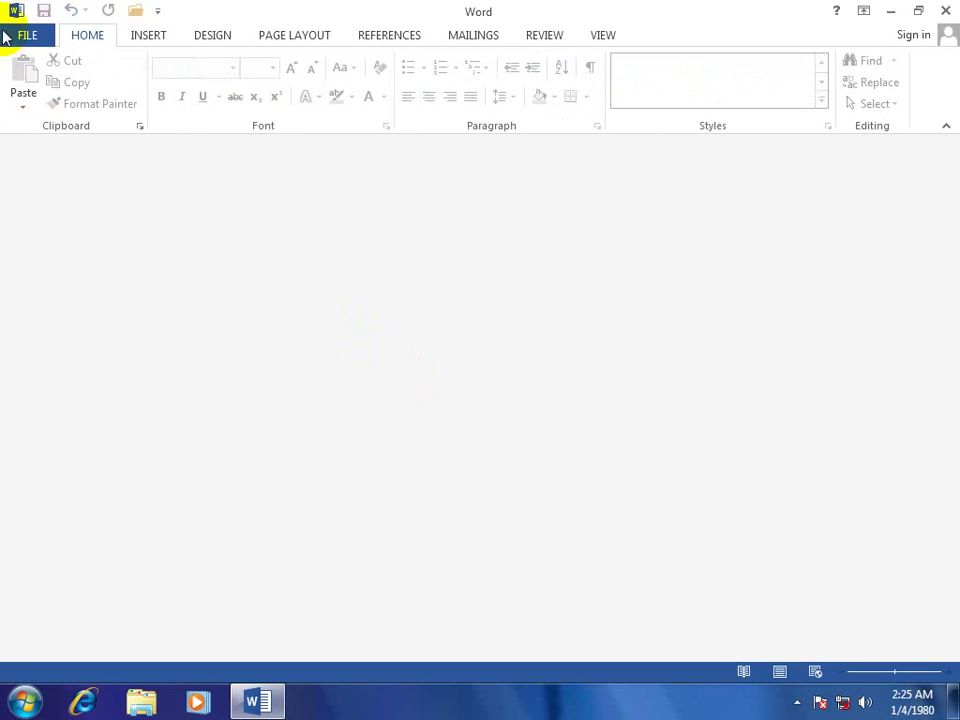
# - Try to sign in to Office from the account settings, dismiss the sign-in window and return to the main window
pyautogui.click(44, 44)
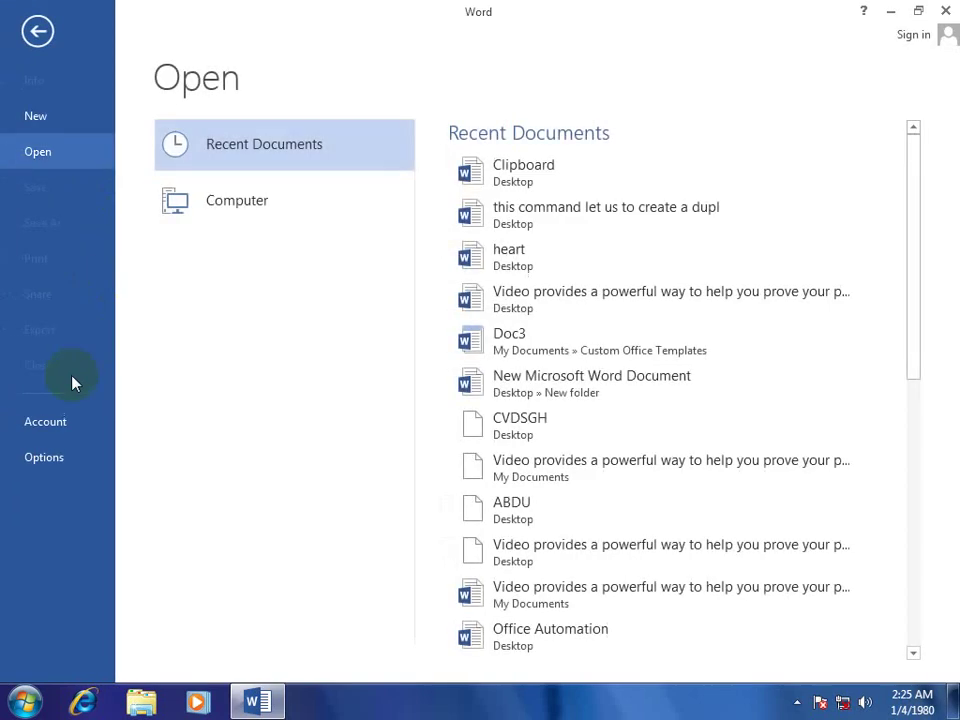
pyautogui.click(46, 432)
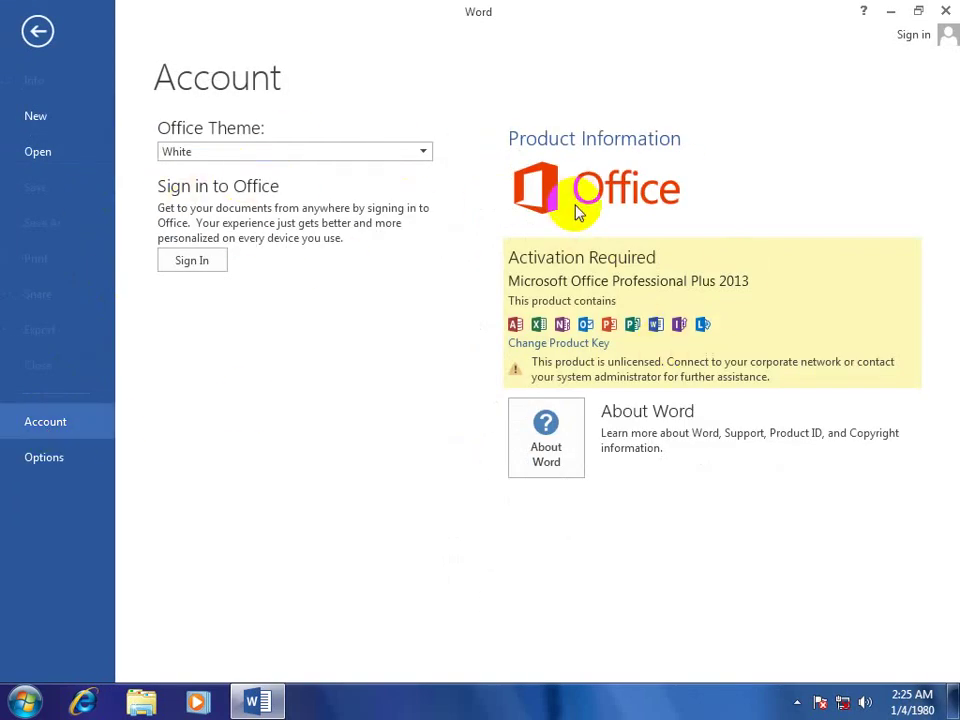
pyautogui.click(211, 259)
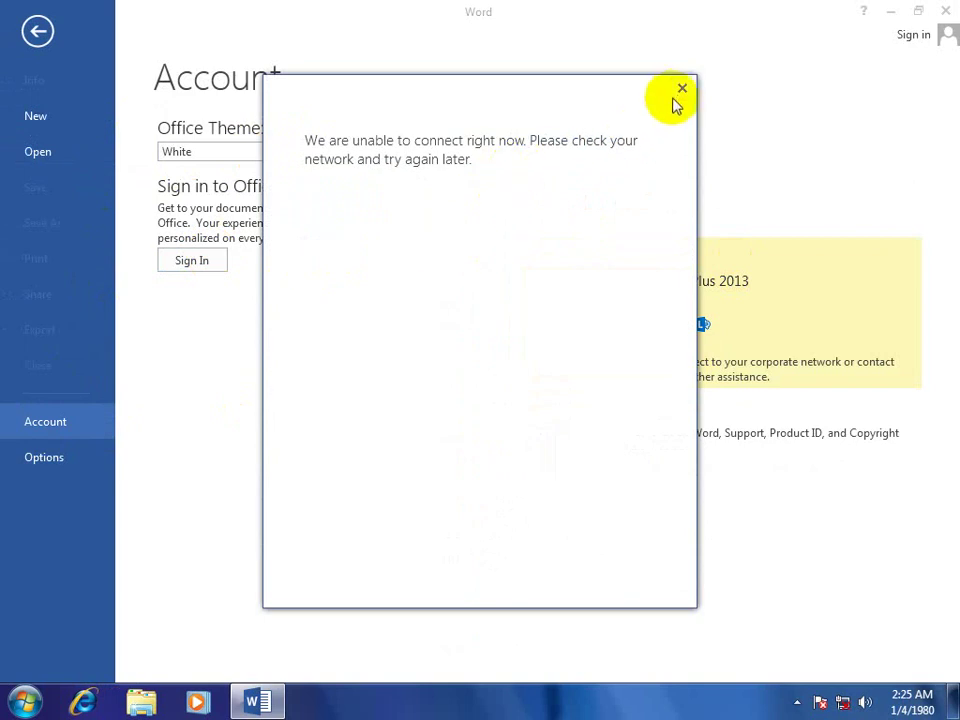
pyautogui.click(681, 90)
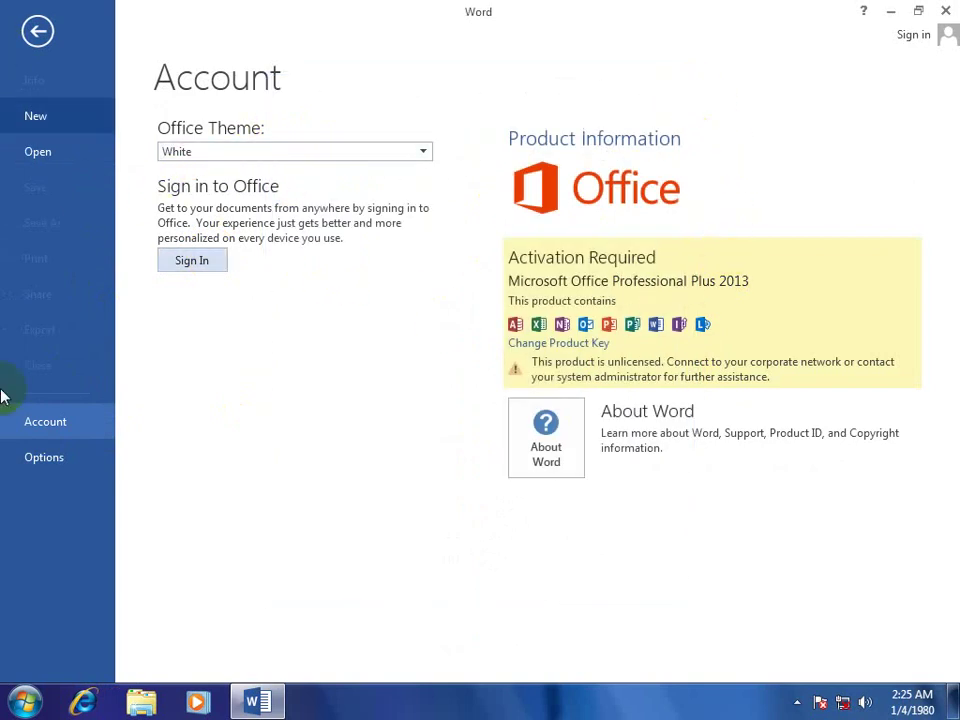
pyautogui.click(37, 31)
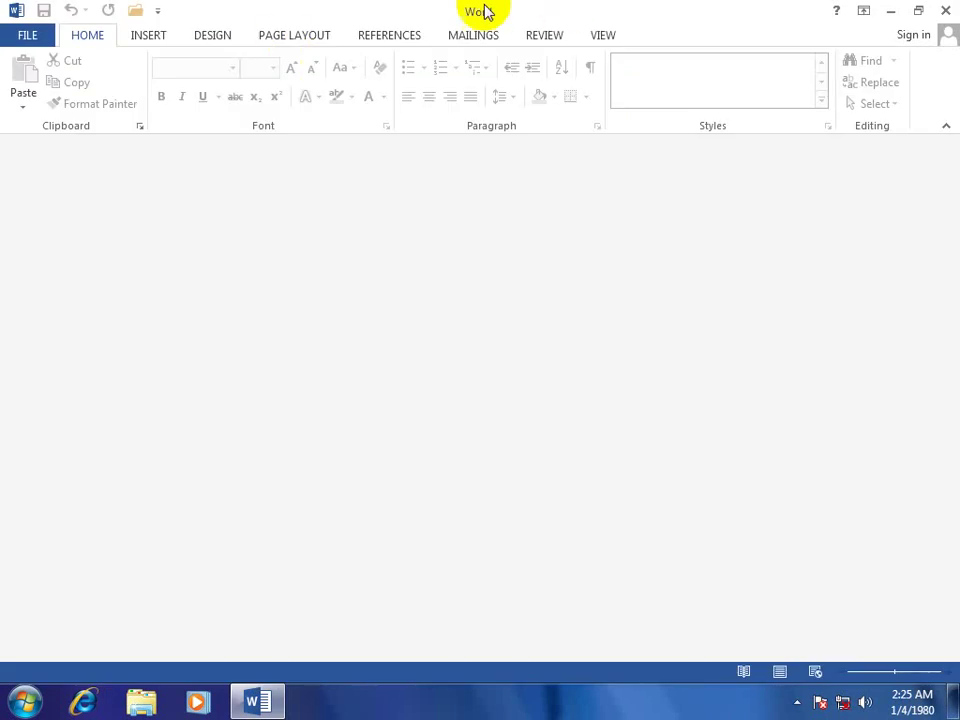
# - Try the Light Gray Office theme in the account settings and set the theme to Dark Gray
pyautogui.click(20, 40)
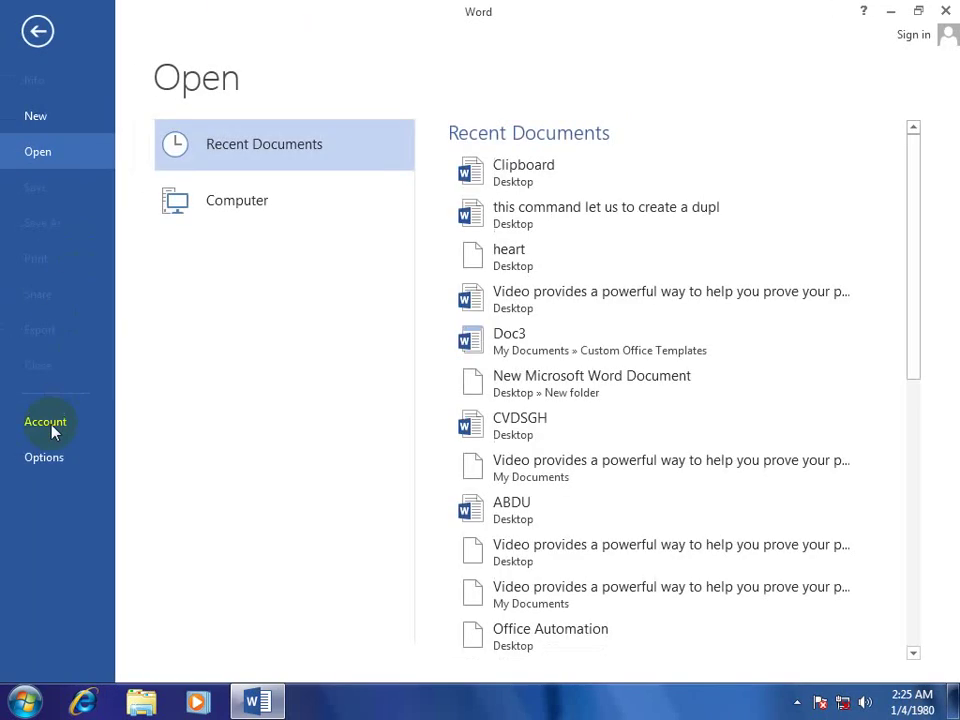
pyautogui.click(40, 422)
pyautogui.click(363, 152)
pyautogui.click(322, 186)
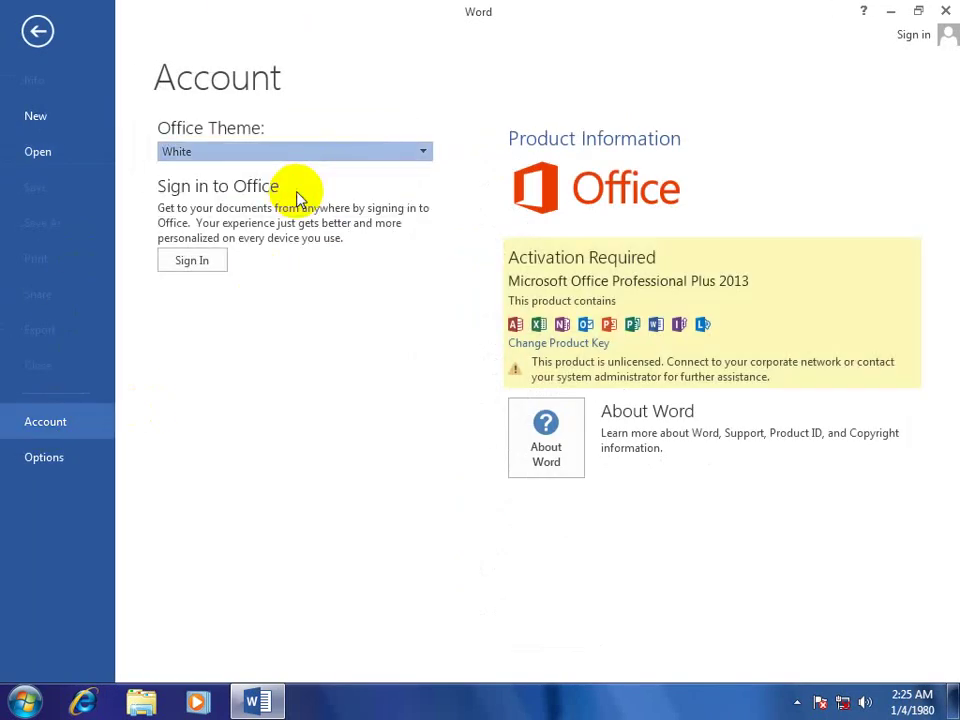
pyautogui.click(257, 160)
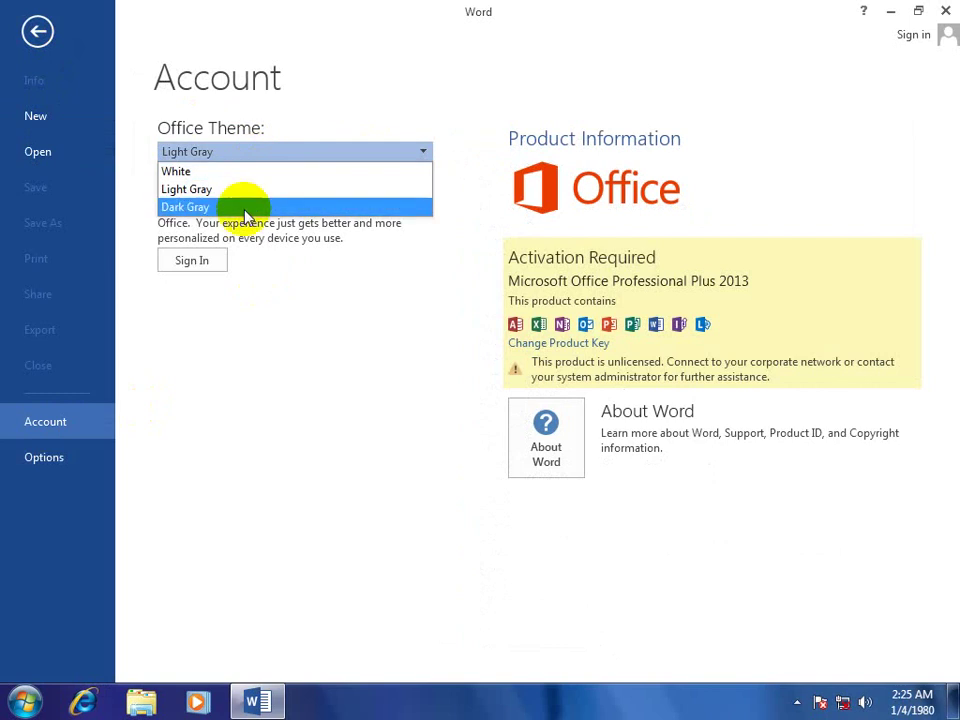
pyautogui.click(238, 207)
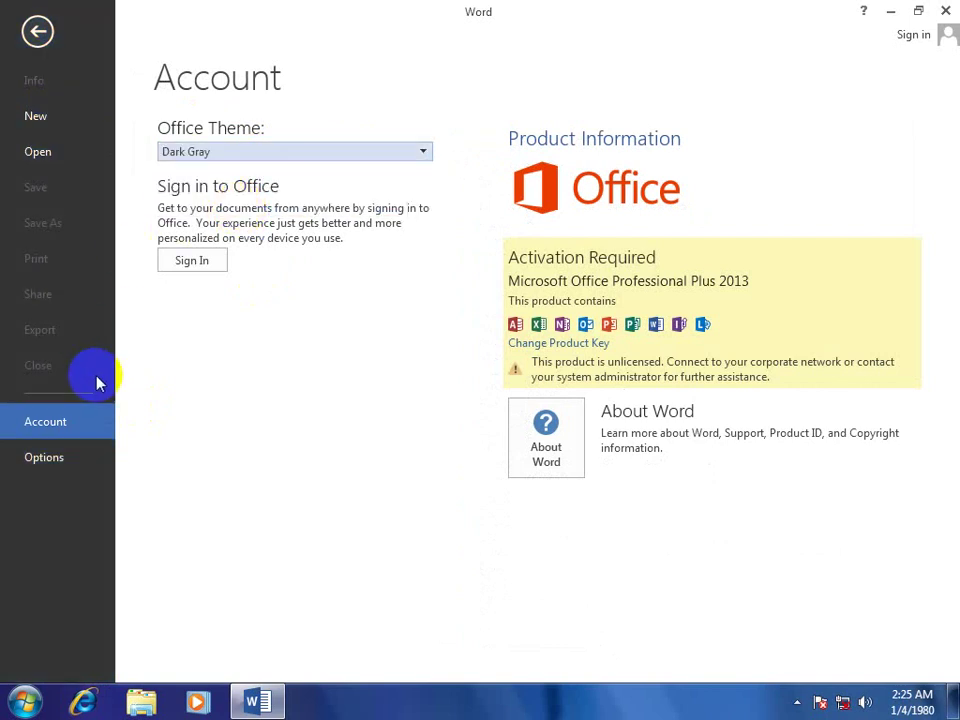
# - View the version and licence information in About Word, close it and leave the account settings
pyautogui.click(551, 440)
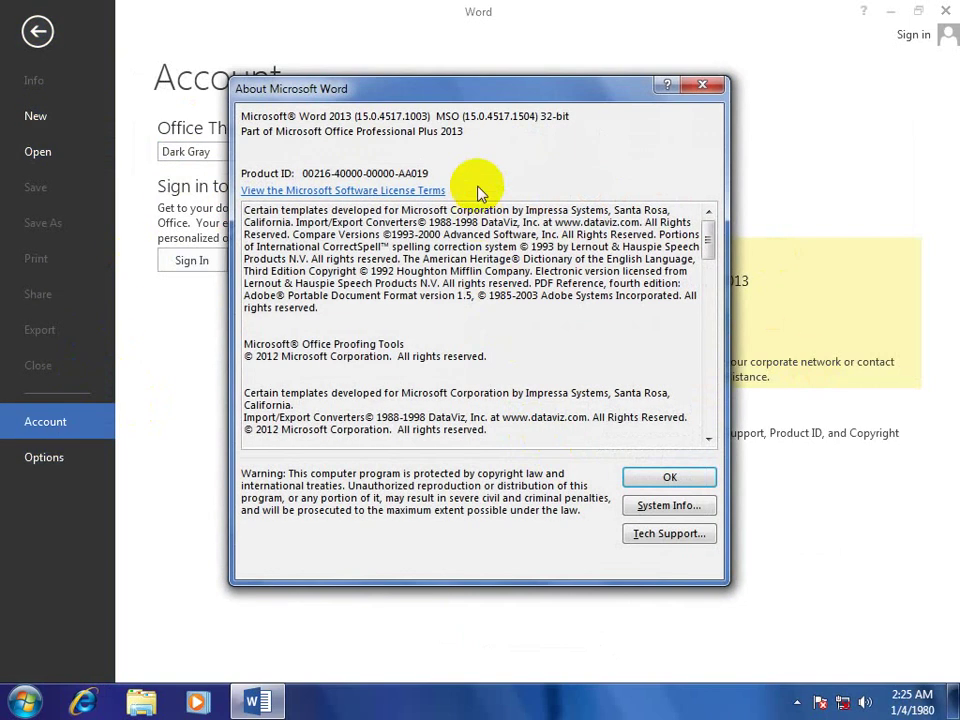
pyautogui.click(711, 89)
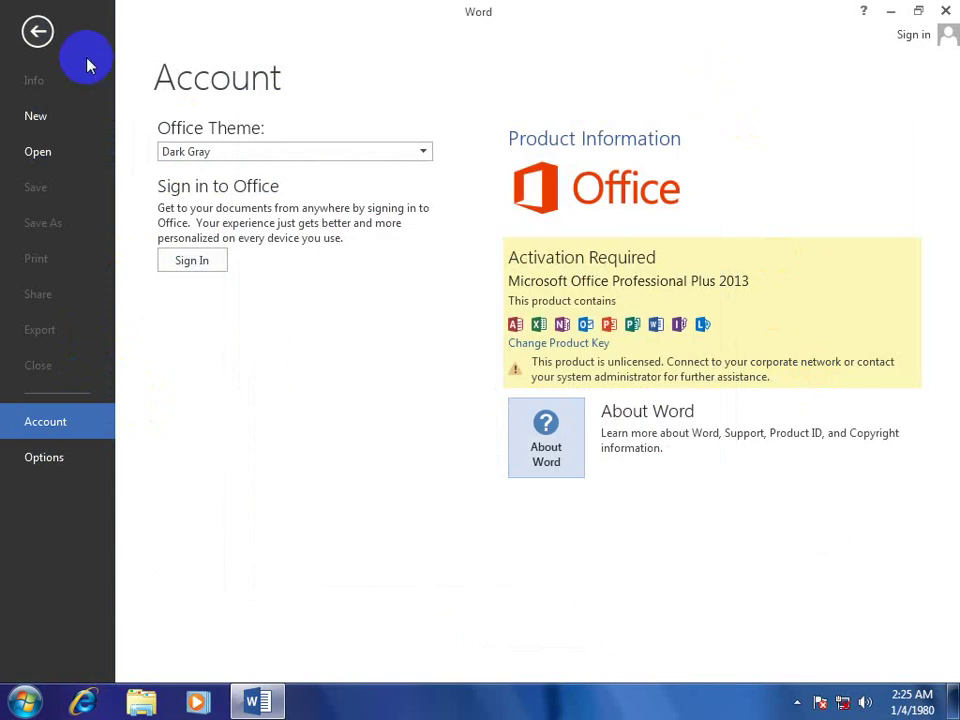
pyautogui.click(38, 31)
# - Look over the Mailings, Page Layout and Design commands in the Dark Gray theme
pyautogui.click(438, 37)
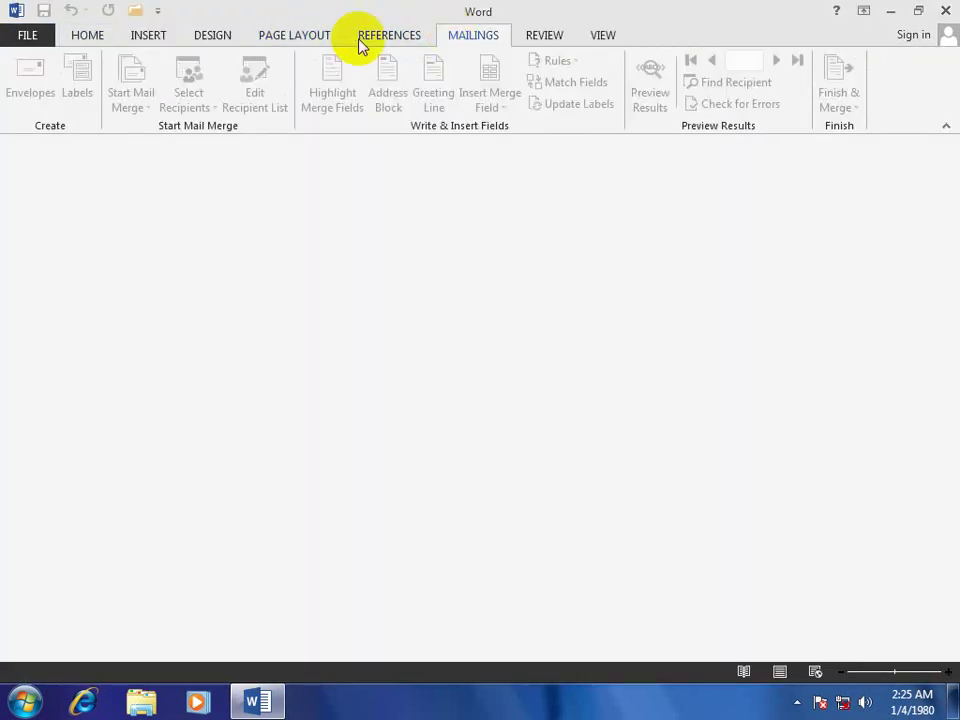
pyautogui.click(284, 38)
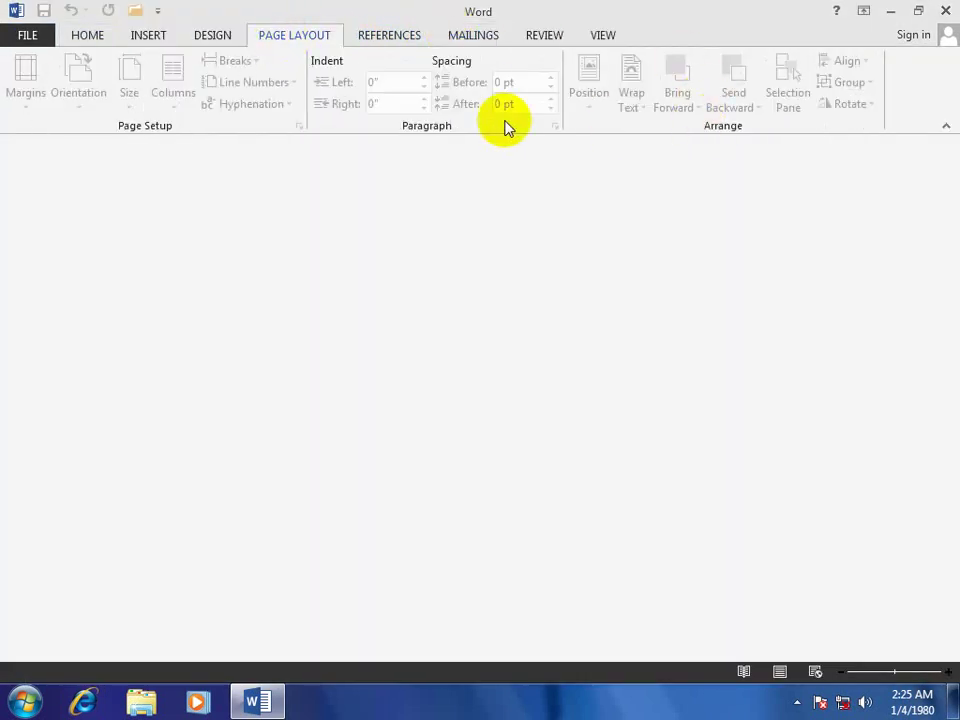
pyautogui.click(215, 38)
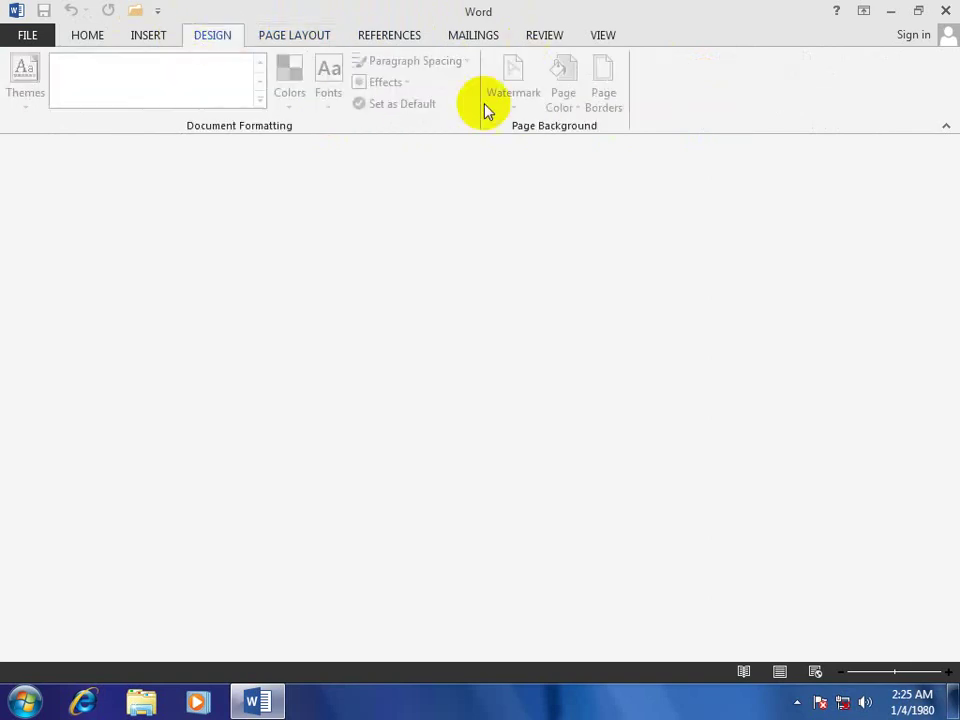
# - Create a new document from the Blank document template
pyautogui.click(28, 38)
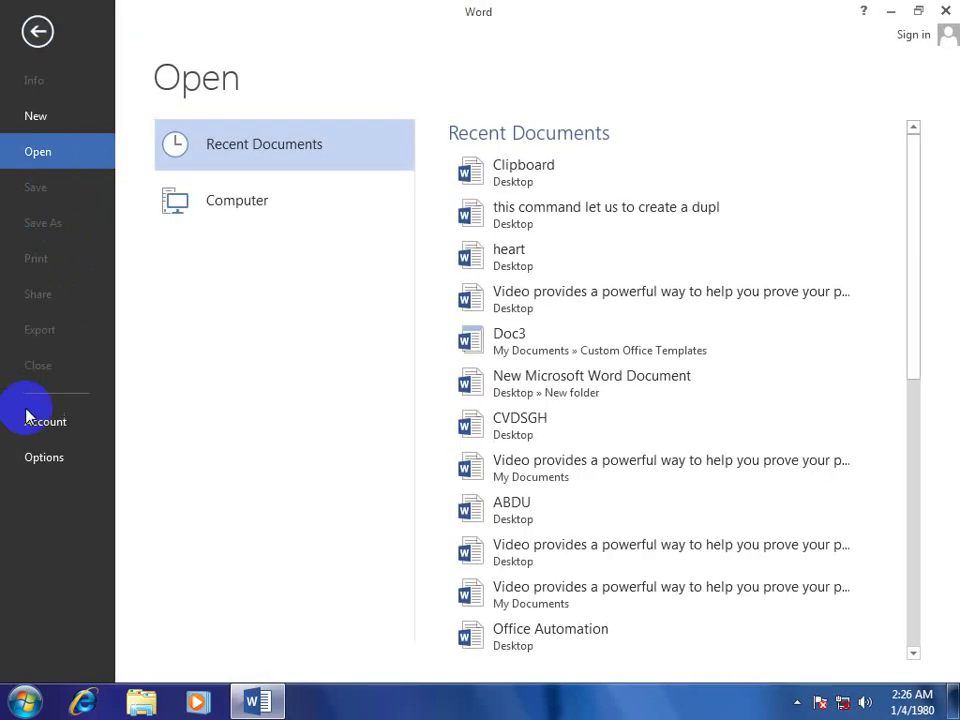
pyautogui.click(35, 33)
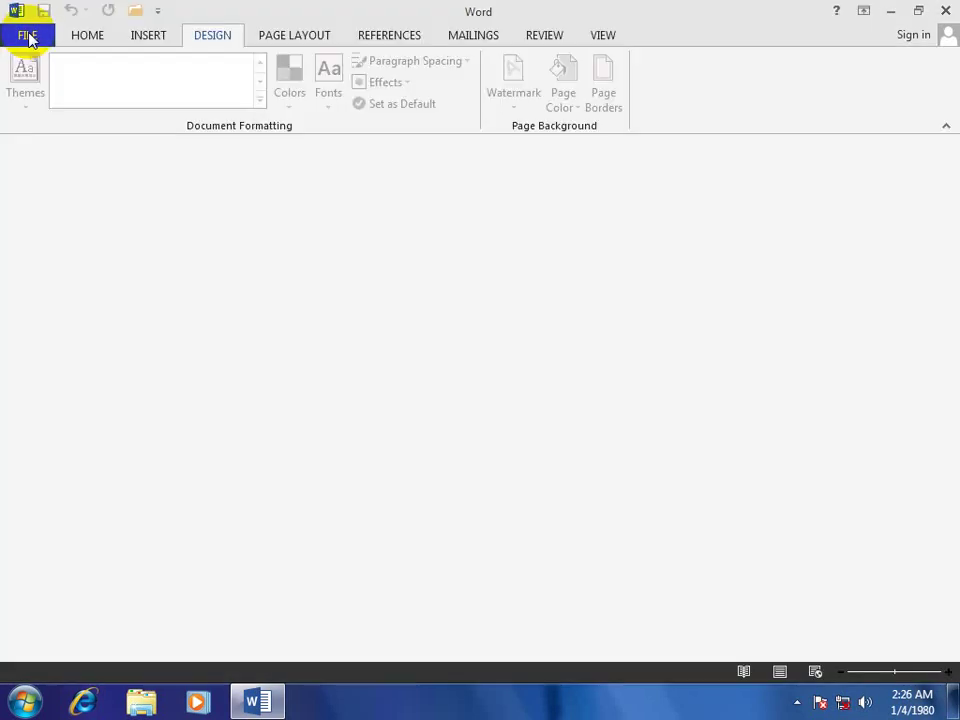
pyautogui.click(29, 38)
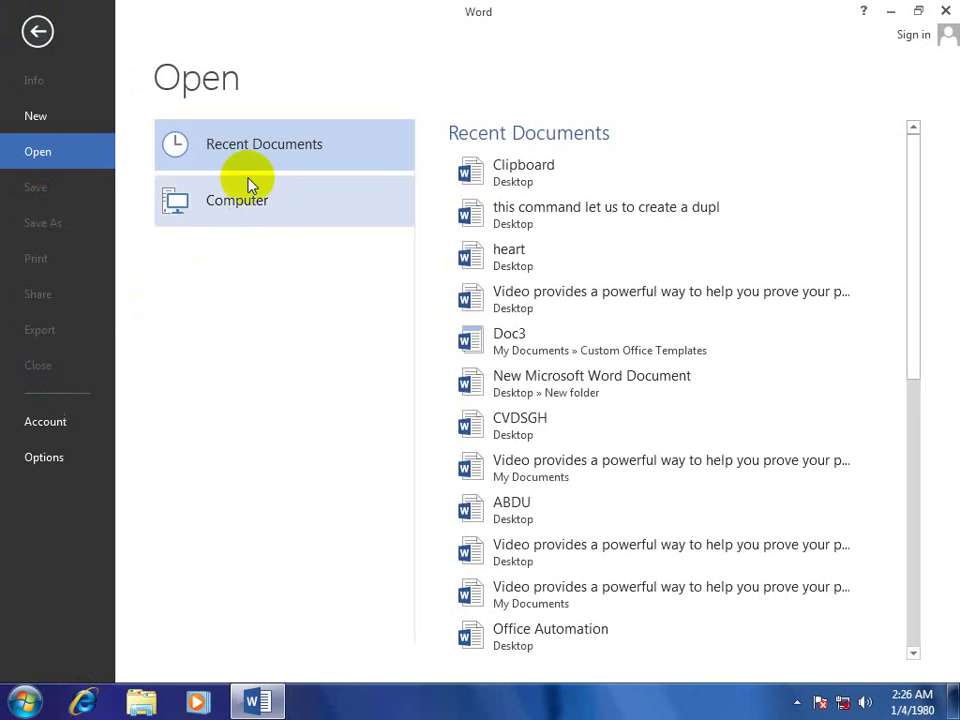
pyautogui.click(44, 118)
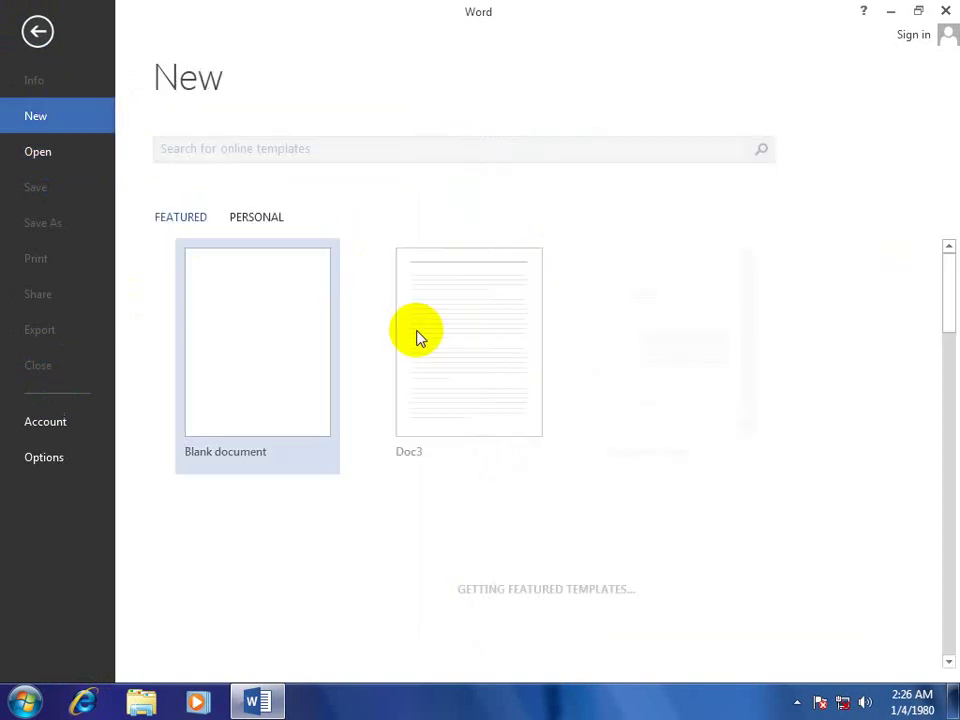
pyautogui.click(285, 358)
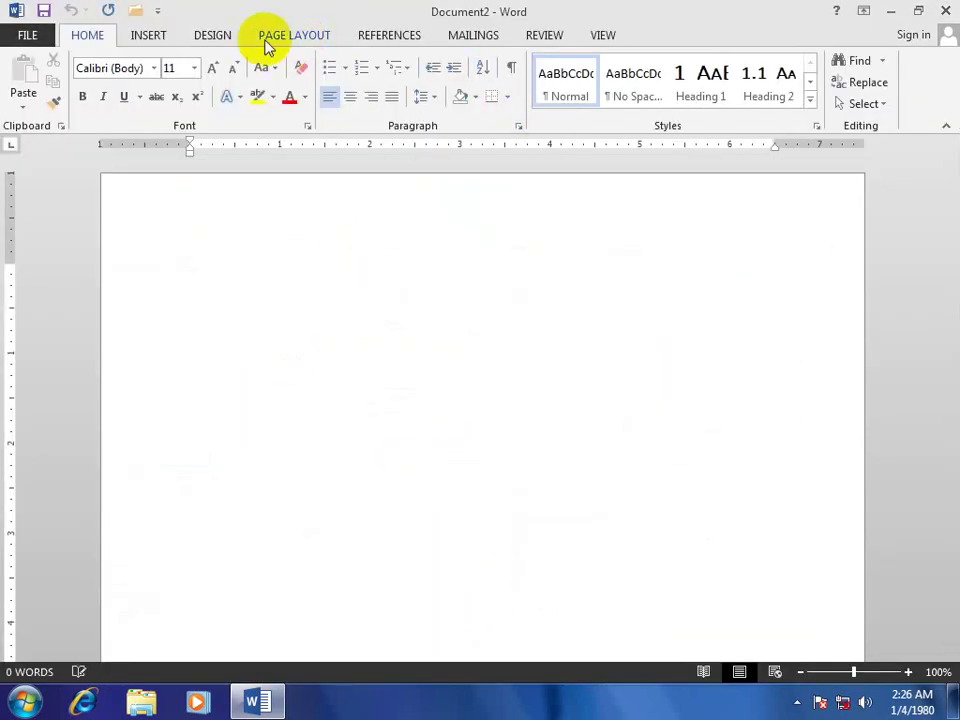
# - Preview theme and standard page colors on the blank document and dismiss the palette without choosing one
pyautogui.click(226, 40)
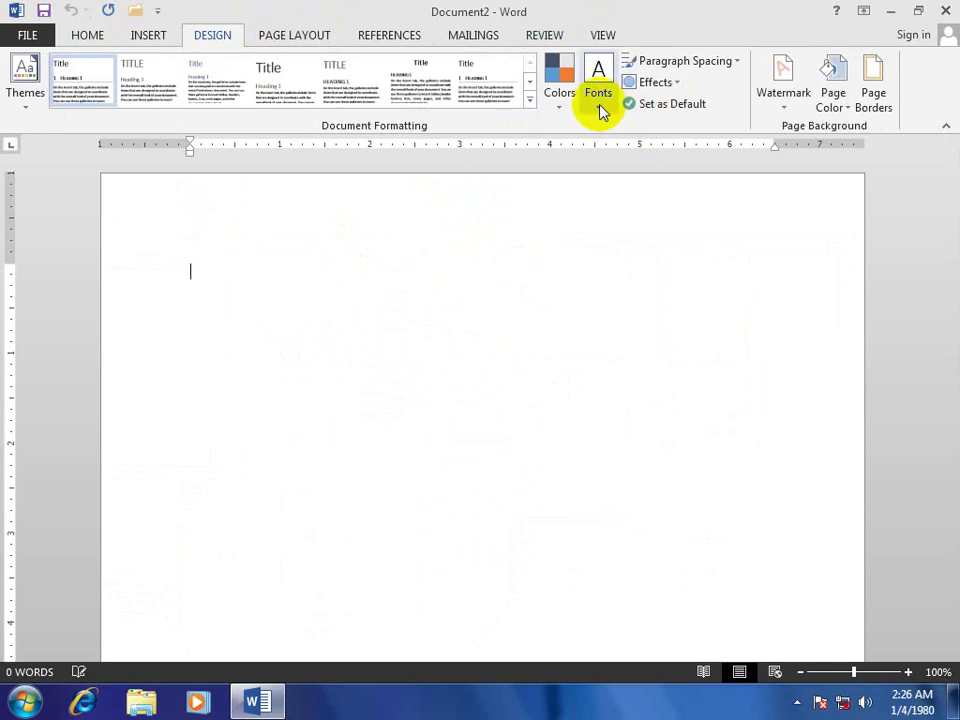
pyautogui.click(836, 84)
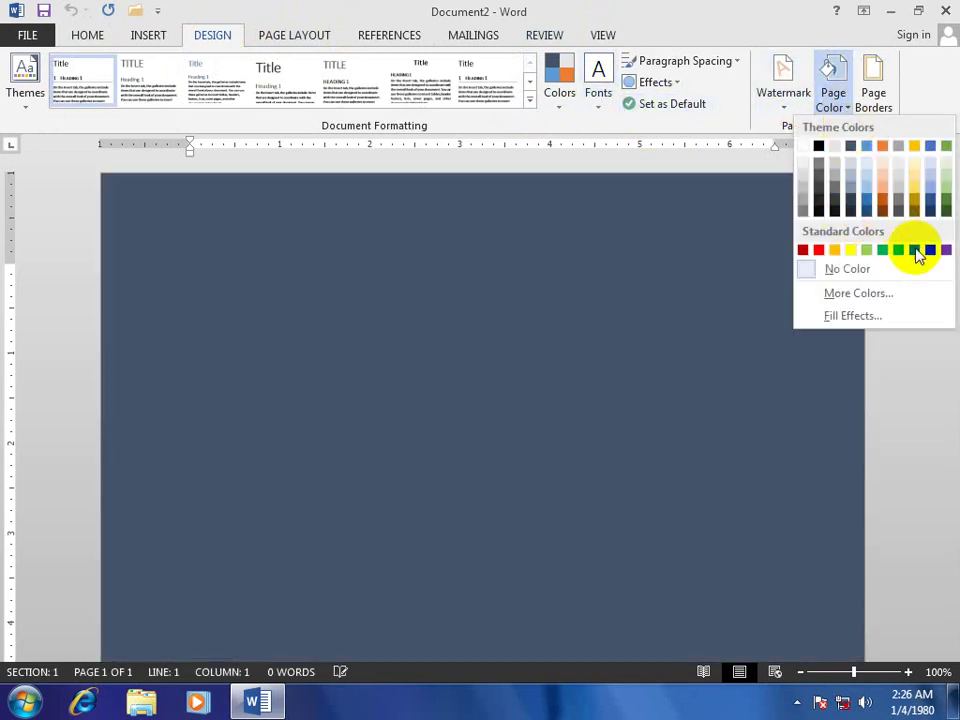
pyautogui.click(462, 296)
# - View the new document's Info page, close Word and return to the Windows desktop
pyautogui.click(20, 37)
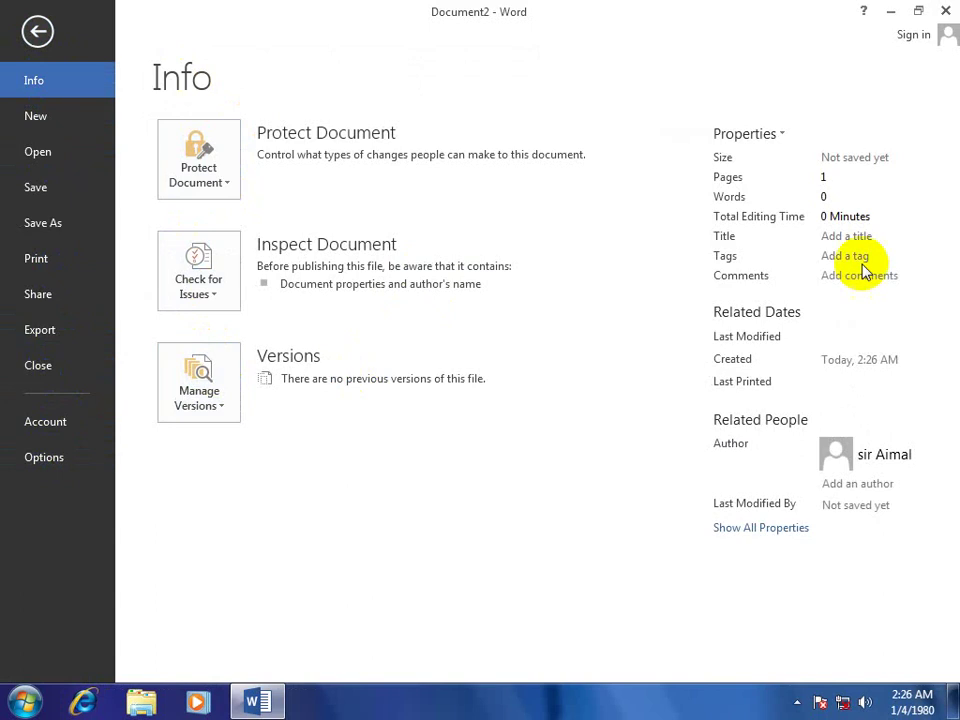
pyautogui.click(947, 12)
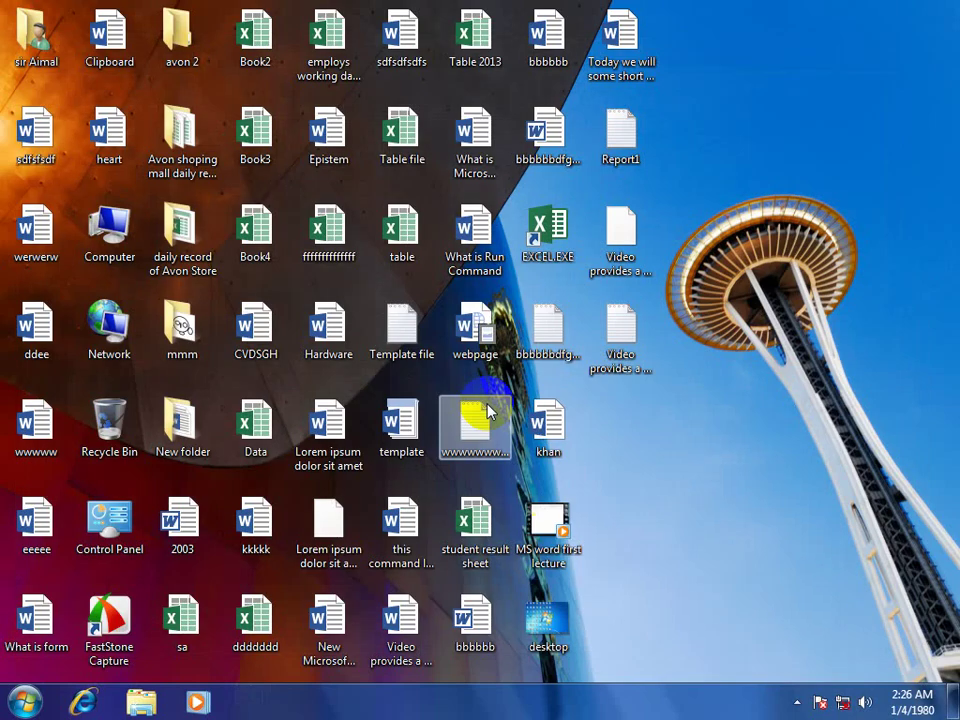
pyautogui.rightClick(825, 205)
pyautogui.click(805, 260)
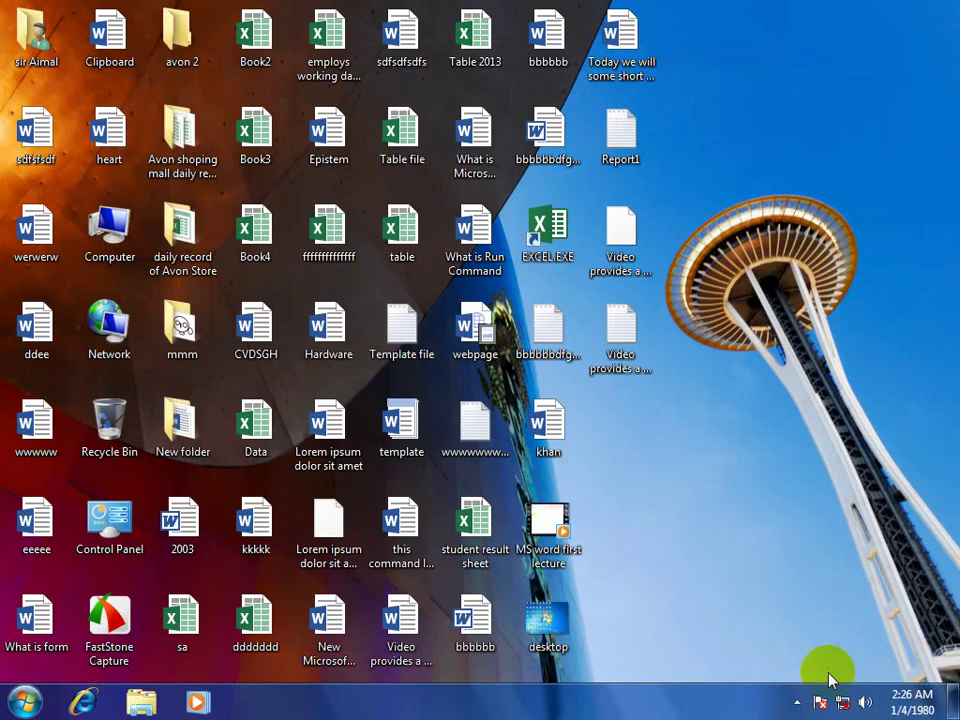